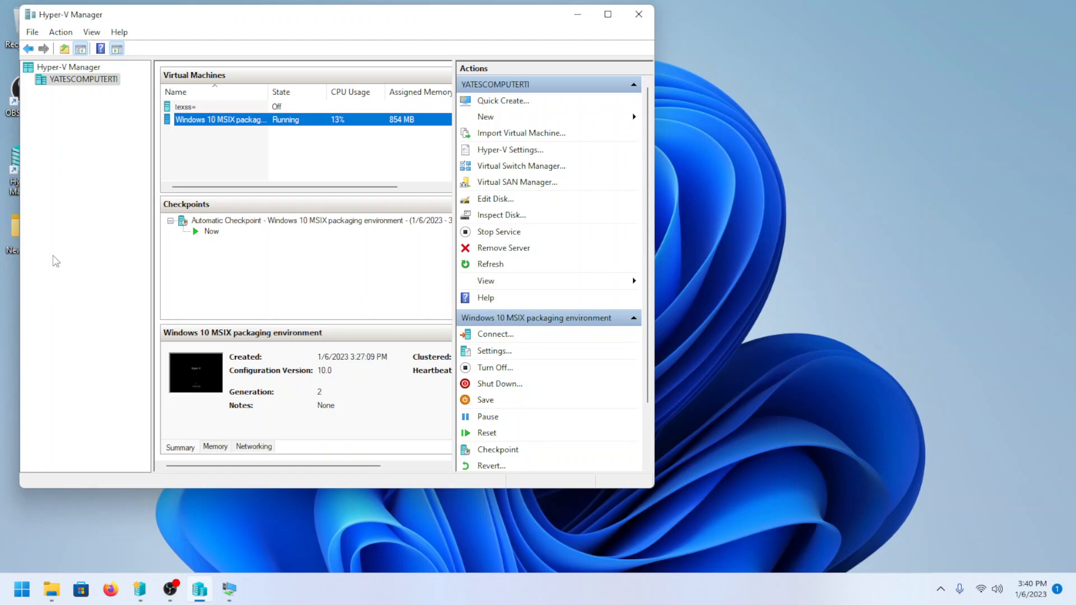
- Turn off the running Windows 10 MSIX packaging environment virtual machine
{"action": "right_click", "coordinate": [209, 126]}
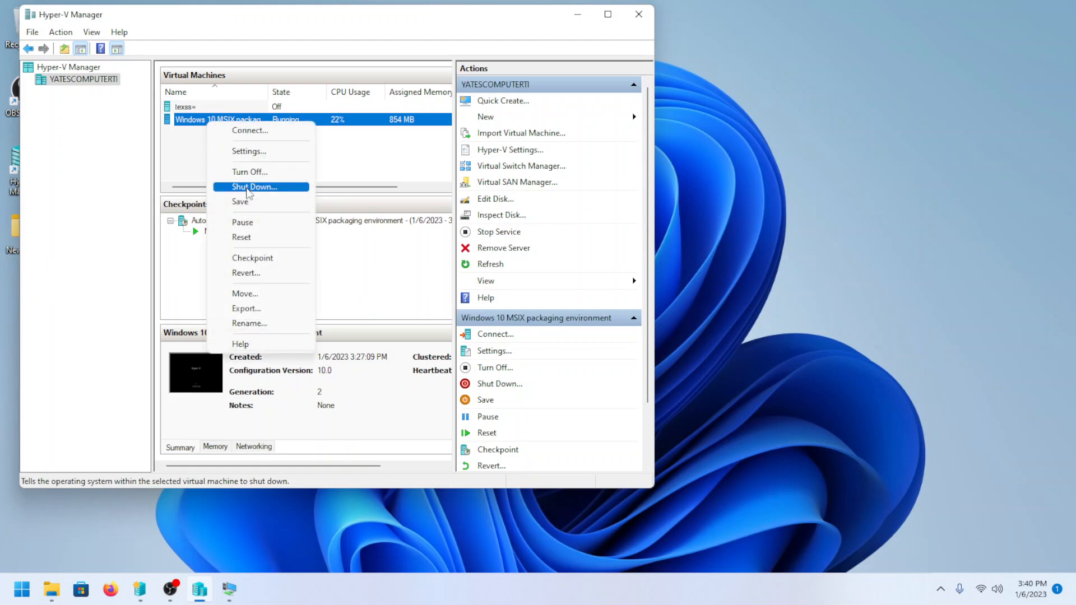
{"action": "left_click", "coordinate": [250, 175]}
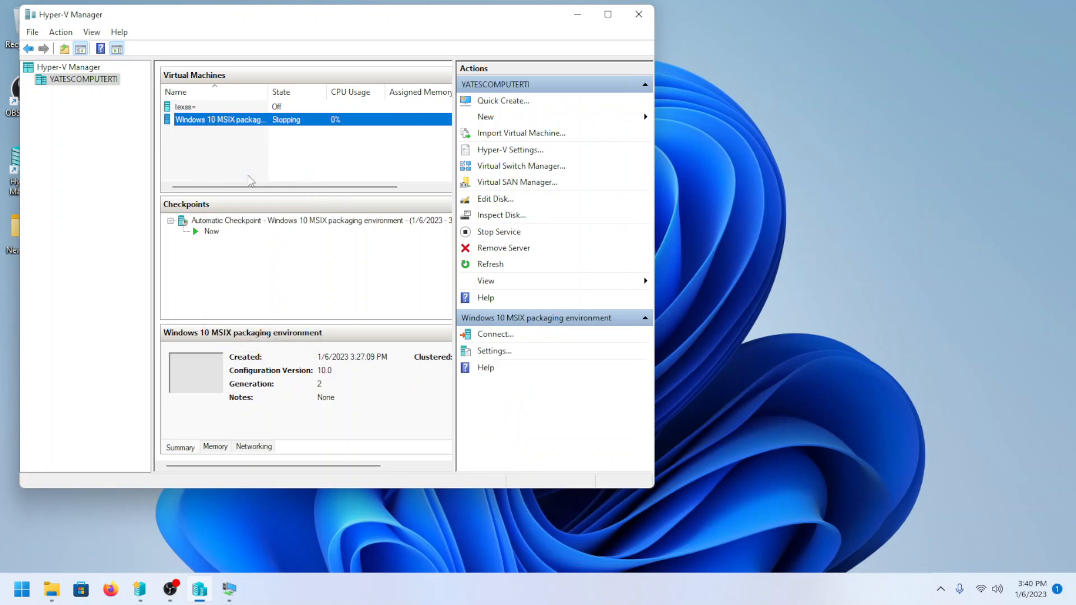
- Delete the virtual machine named texss= and confirm its removal
{"action": "left_click", "coordinate": [194, 107]}
{"action": "right_click", "coordinate": [185, 110]}
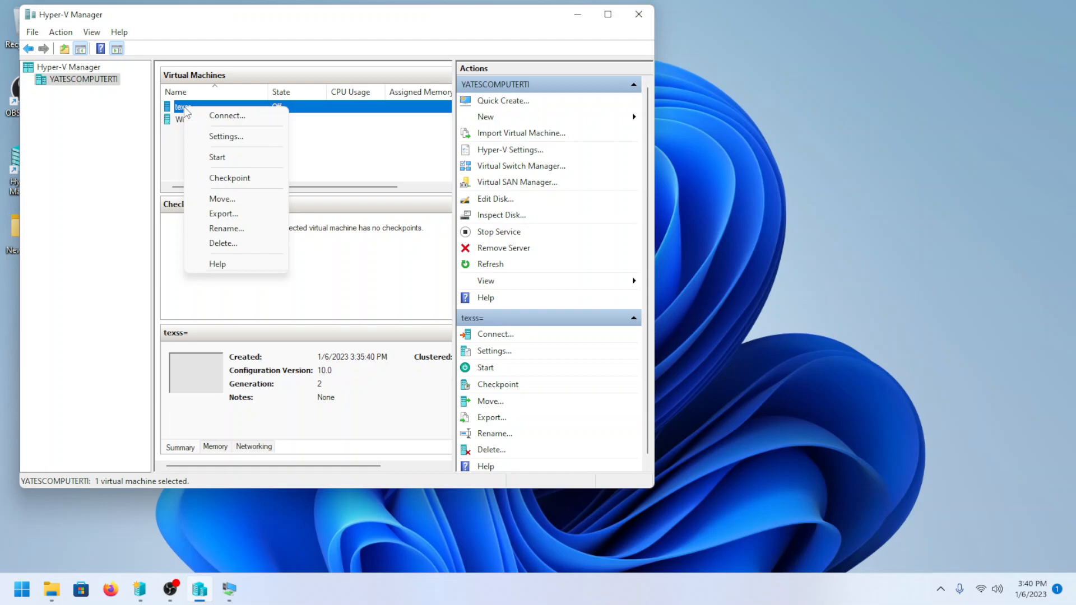
{"action": "left_click", "coordinate": [230, 244]}
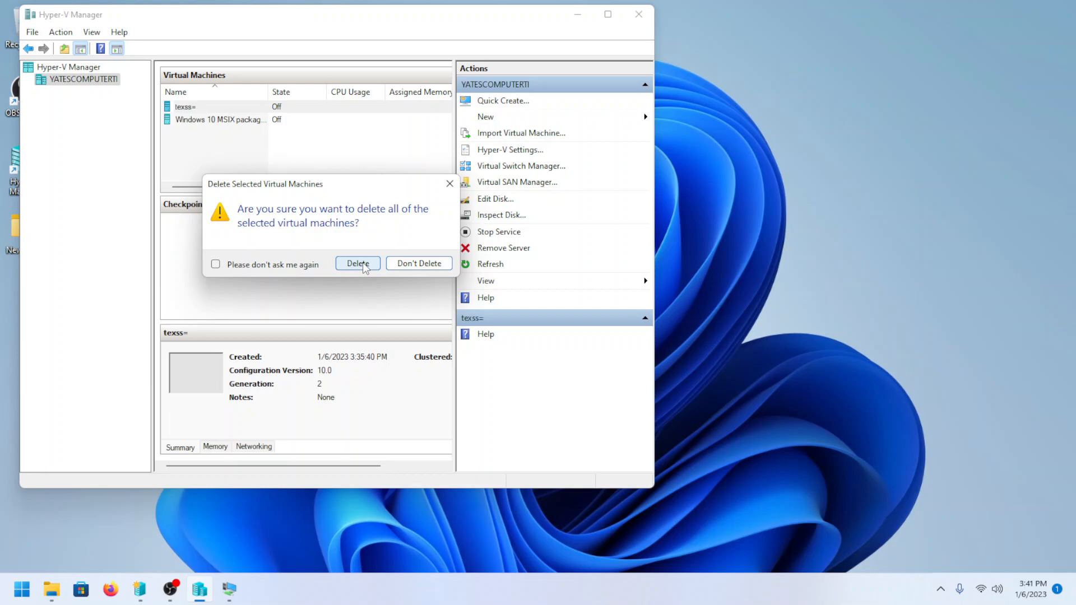
{"action": "left_click", "coordinate": [362, 262]}
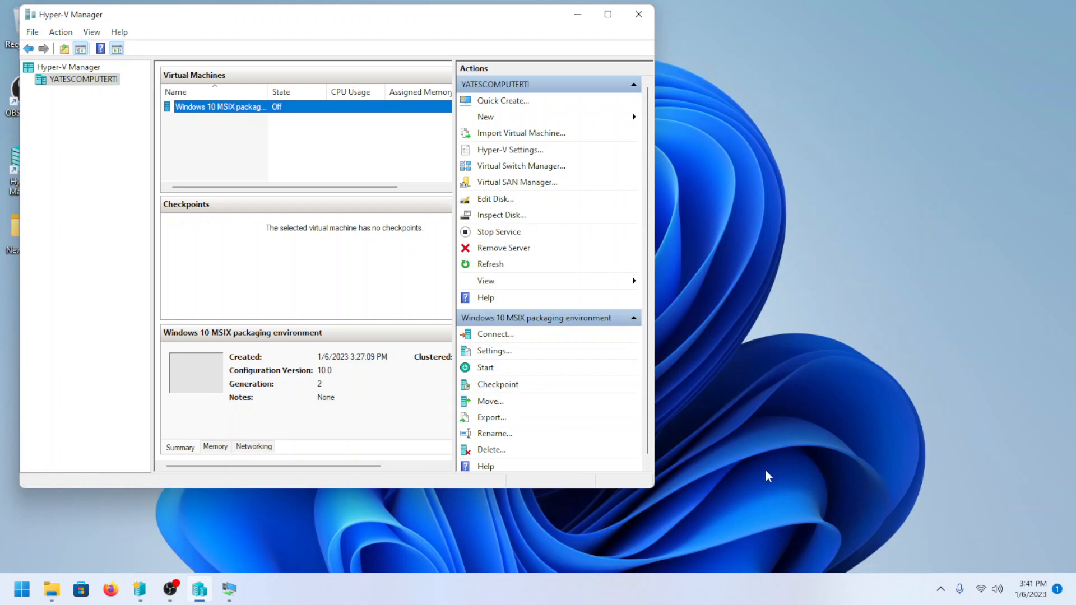
- Open the Windows Settings app
{"action": "left_click", "coordinate": [980, 591]}
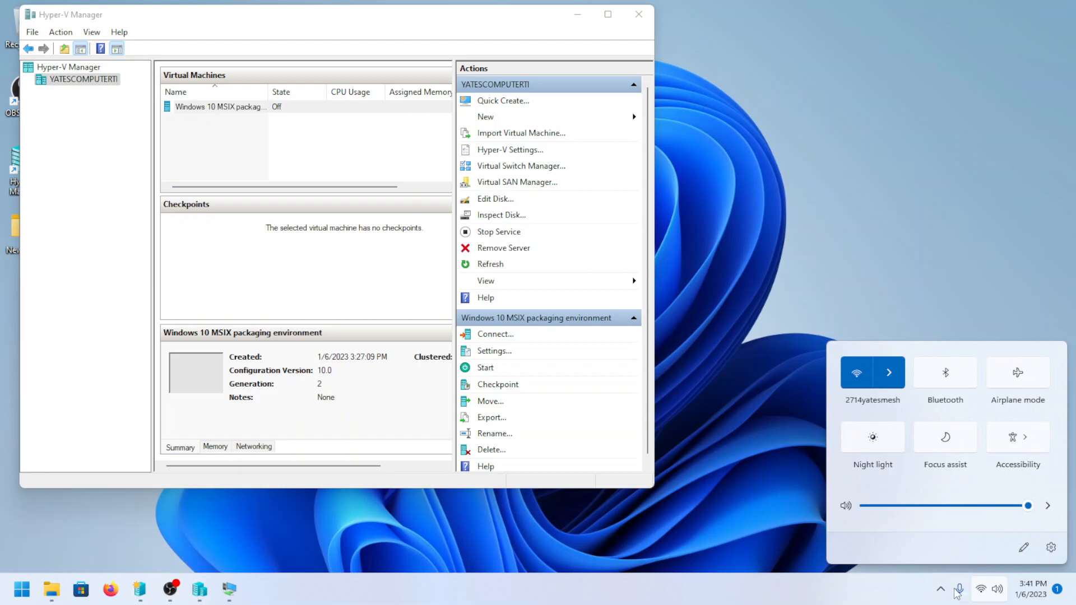
{"action": "left_click", "coordinate": [1052, 549]}
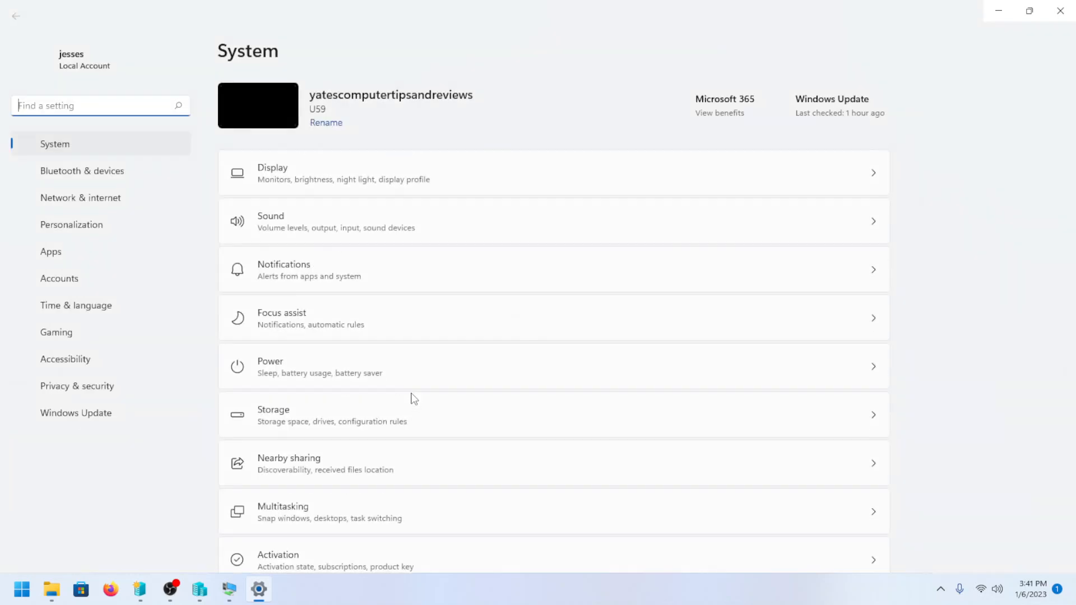
{"action": "left_click", "coordinate": [84, 413]}
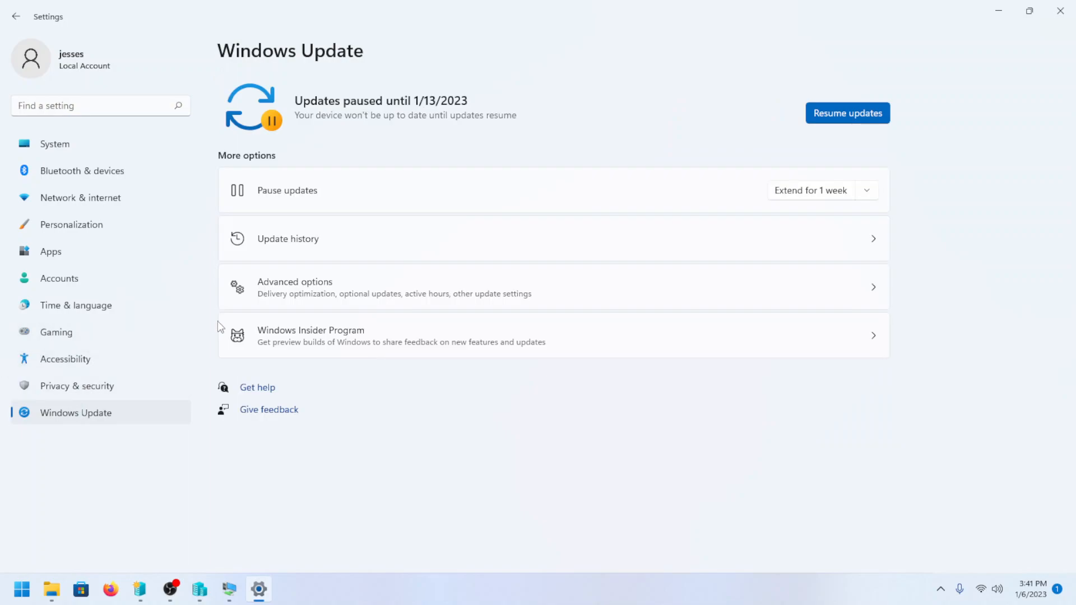
{"action": "left_click", "coordinate": [303, 288]}
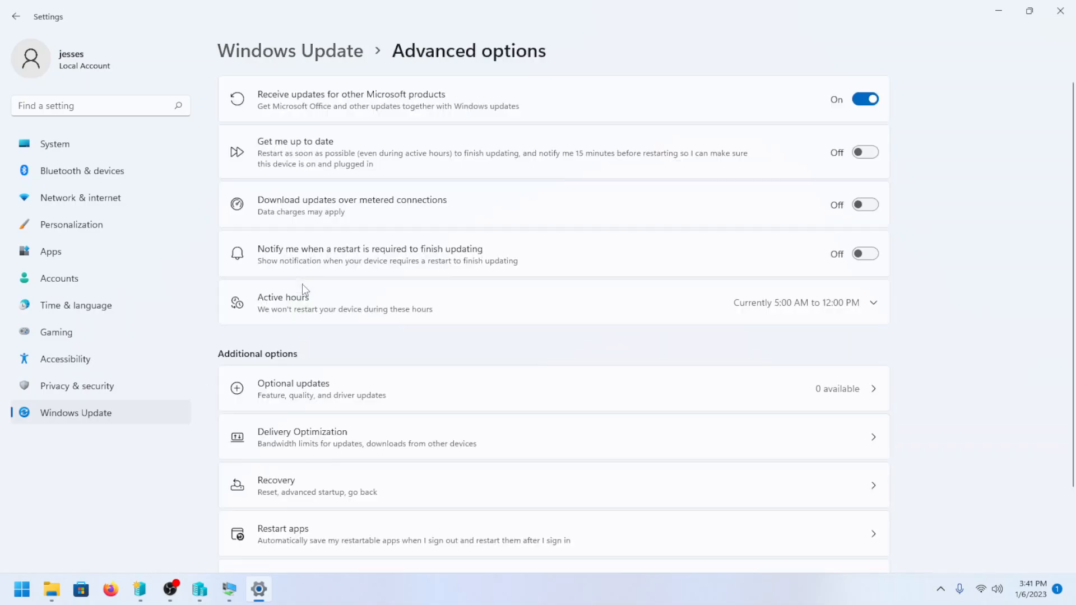
{"action": "scroll", "coordinate": [542, 299], "scroll_direction": "down", "scroll_amount": 3}
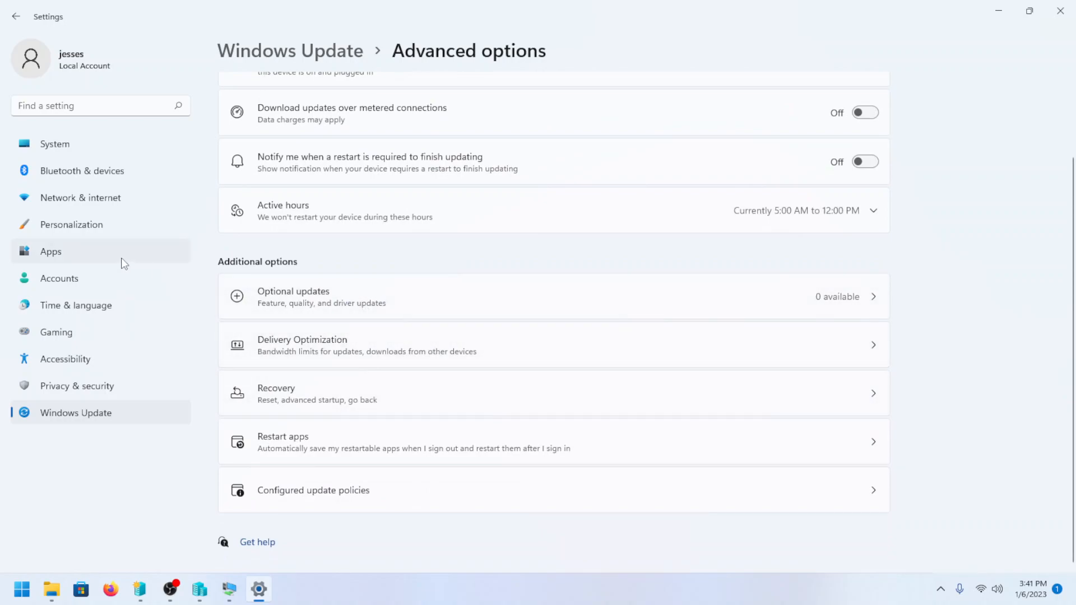
- Open the Network Connections window through the additional adapter options in the advanced network settings
{"action": "left_click", "coordinate": [110, 206]}
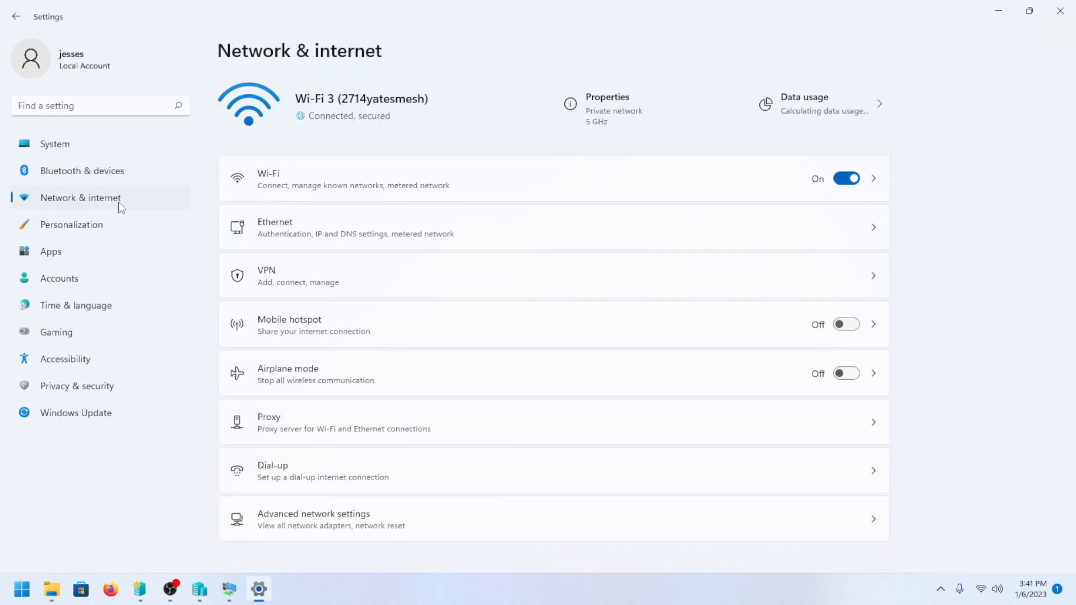
{"action": "left_click", "coordinate": [330, 518]}
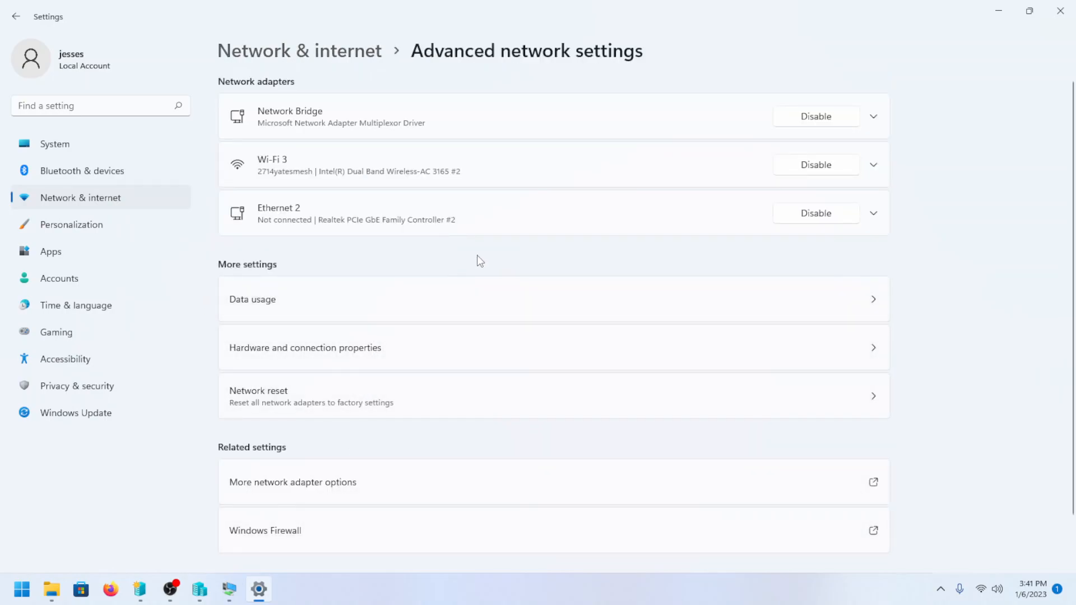
{"action": "left_click", "coordinate": [336, 499]}
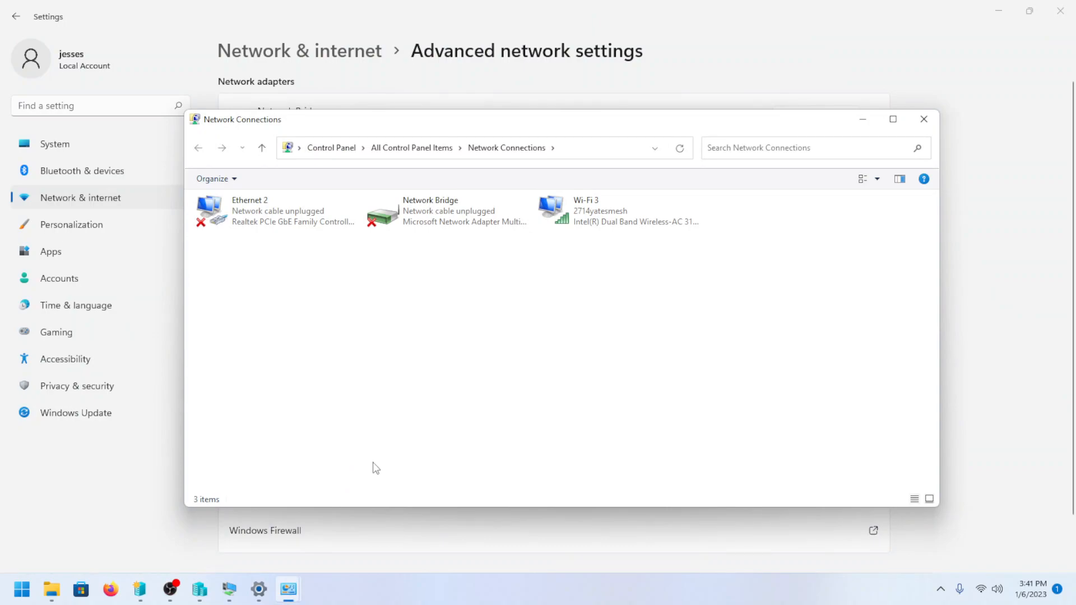
- Remove the Ethernet 2 and Wi-Fi 3 adapters from the Network Bridge in its properties and apply the change
{"action": "double_click", "coordinate": [252, 218]}
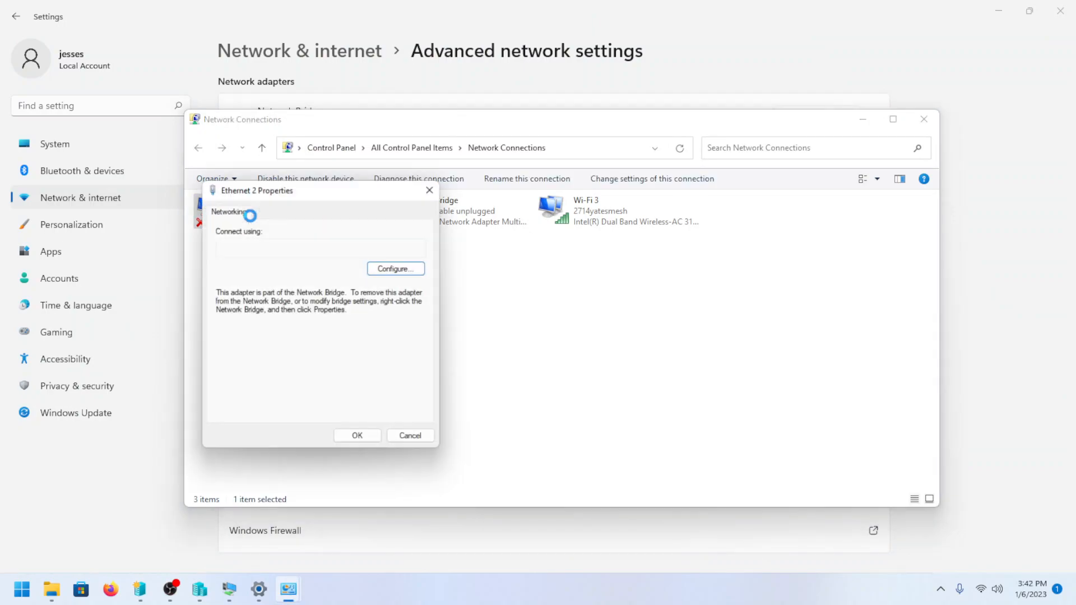
{"action": "left_click", "coordinate": [430, 196]}
{"action": "right_click", "coordinate": [432, 216]}
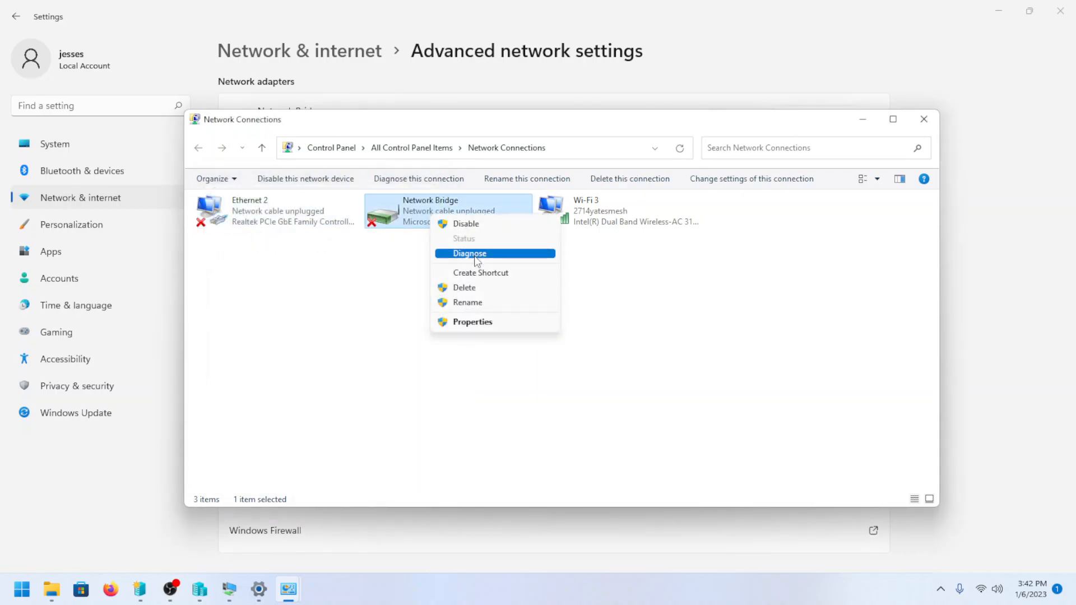
{"action": "left_click", "coordinate": [477, 323]}
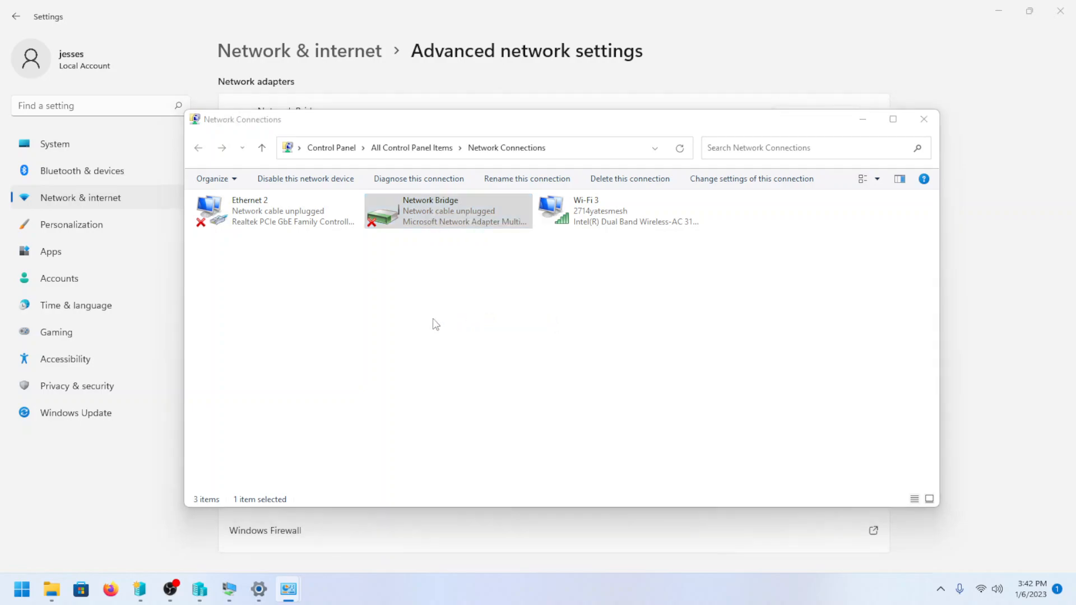
{"action": "left_click", "coordinate": [233, 271]}
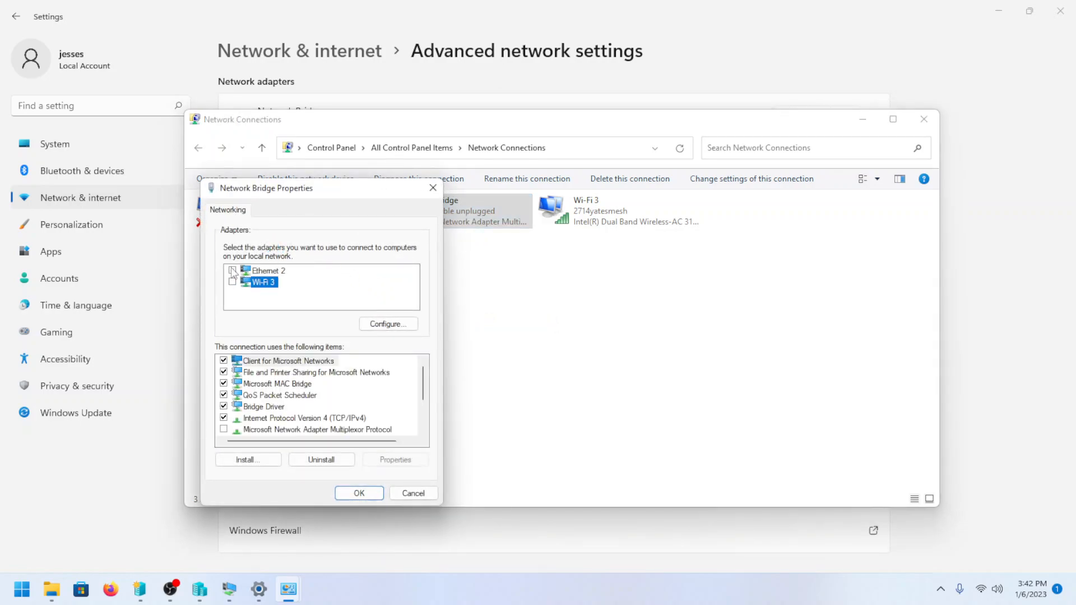
{"action": "left_click", "coordinate": [352, 493]}
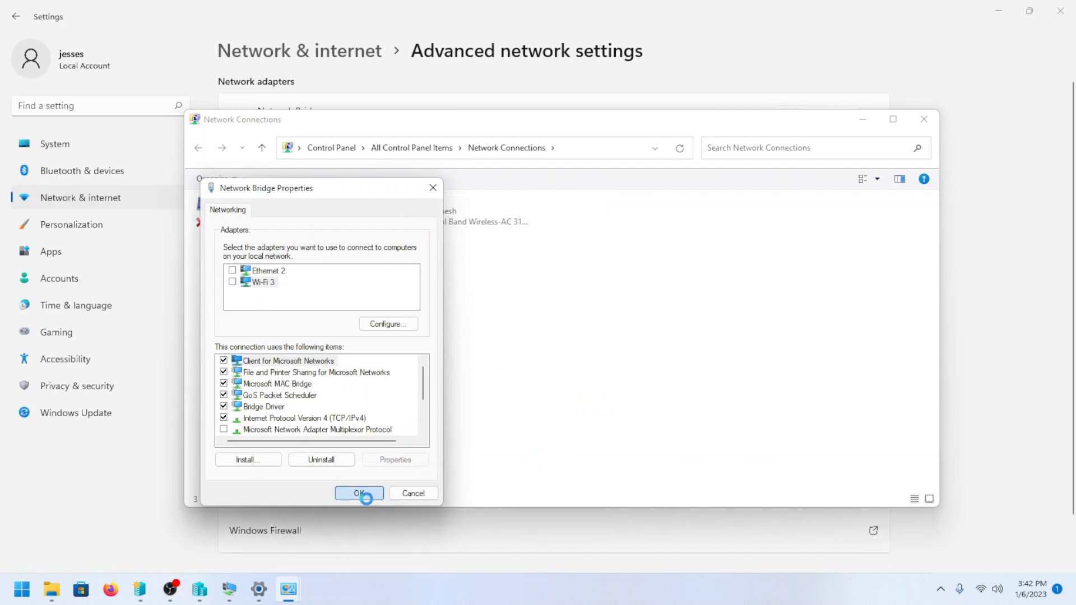
- Examine the Ethernet 2 adapter's connection items and sharing options in its properties, and close them without changes
{"action": "left_click", "coordinate": [243, 213]}
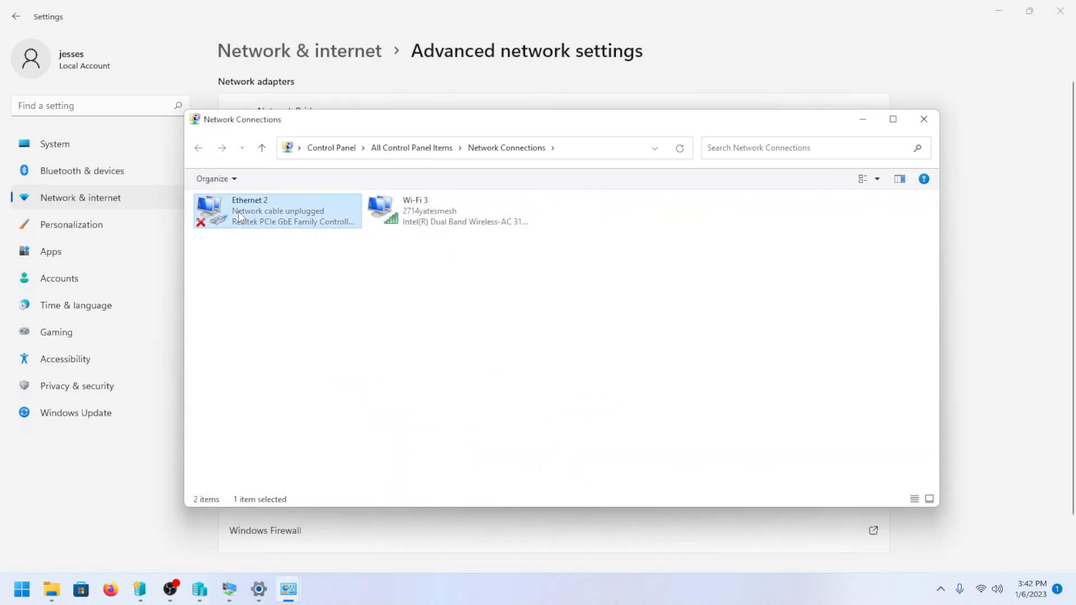
{"action": "right_click", "coordinate": [243, 213]}
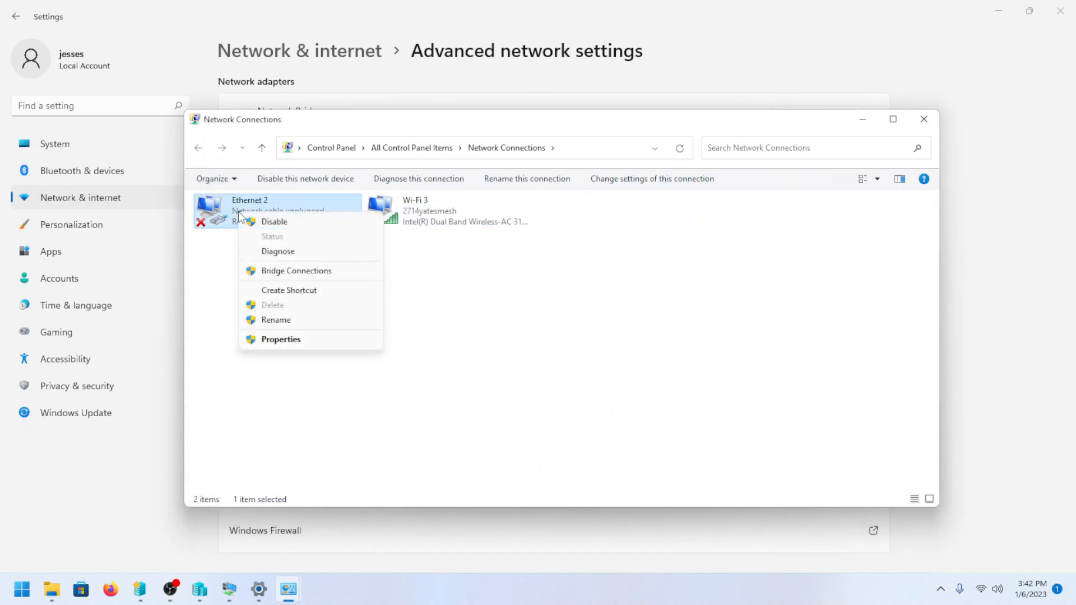
{"action": "left_click", "coordinate": [288, 340]}
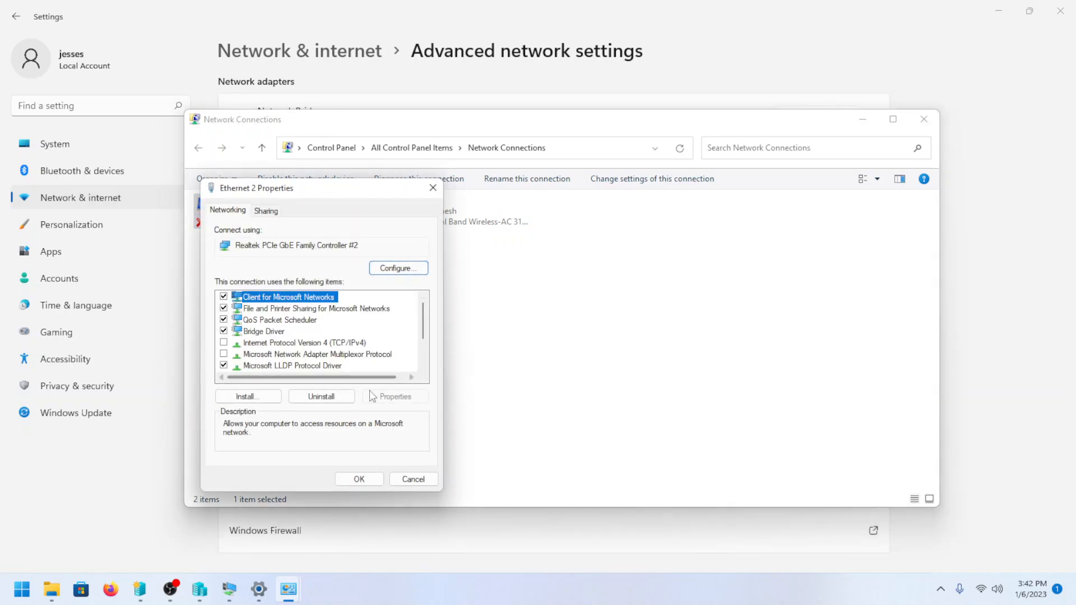
{"action": "left_click_drag", "start_coordinate": [423, 319], "coordinate": [423, 351]}
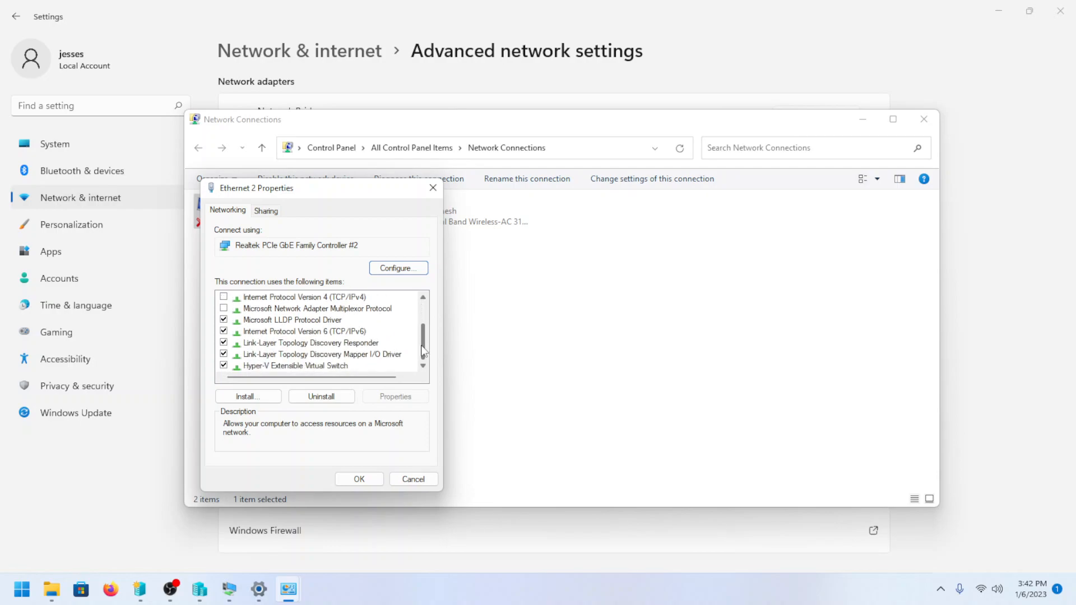
{"action": "left_click_drag", "start_coordinate": [422, 351], "coordinate": [421, 325]}
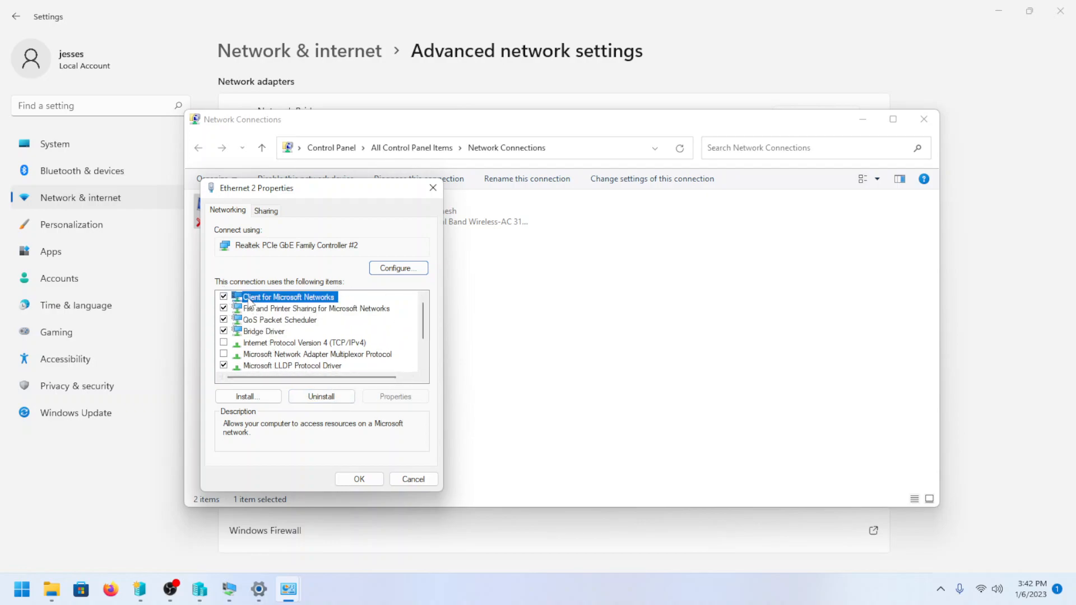
{"action": "left_click", "coordinate": [269, 213]}
{"action": "left_click", "coordinate": [225, 215]}
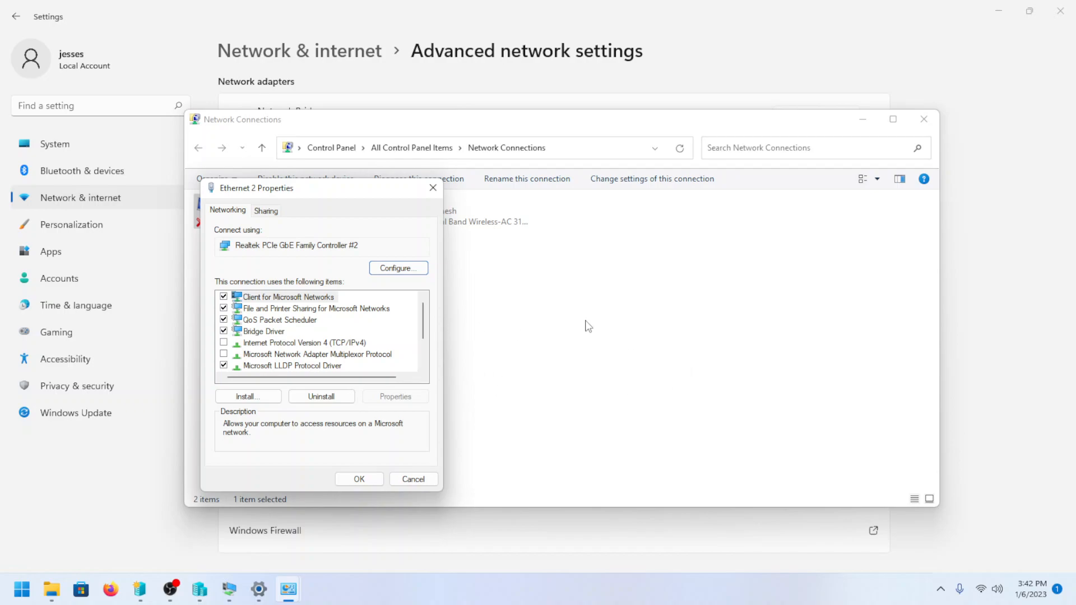
{"action": "left_click", "coordinate": [440, 198]}
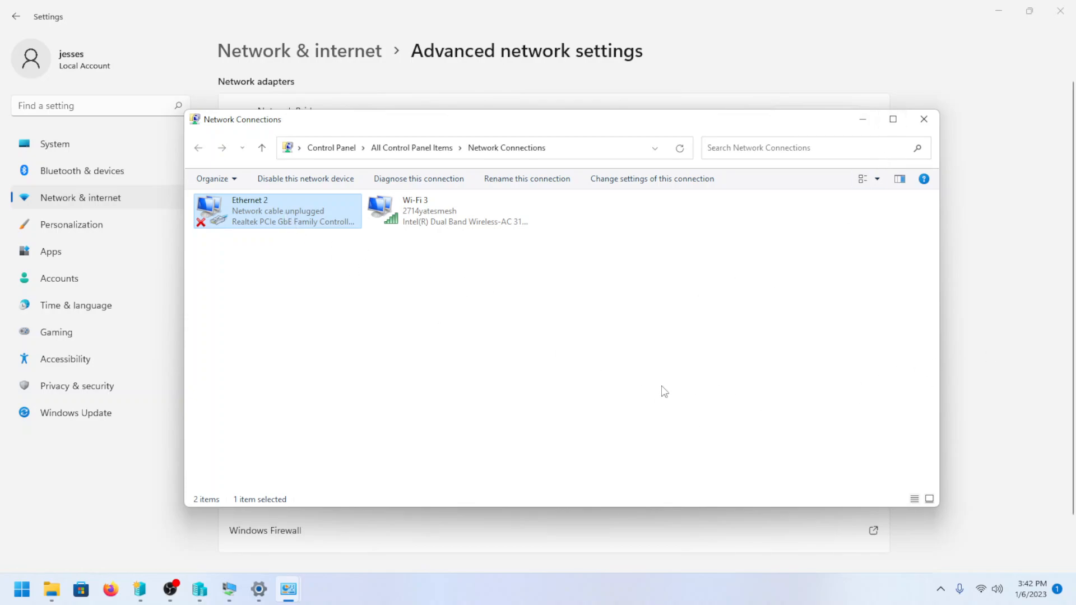
- Open Command Prompt and run ipconfig to list the network adapters' IP configuration
{"action": "key", "text": "super+s"}
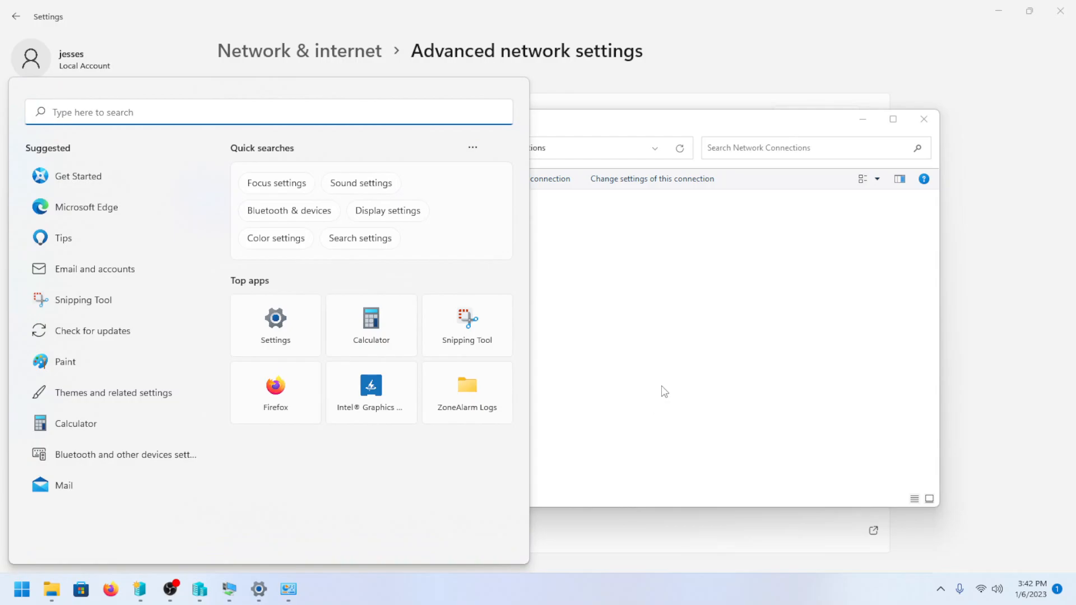
{"action": "type", "text": "com"}
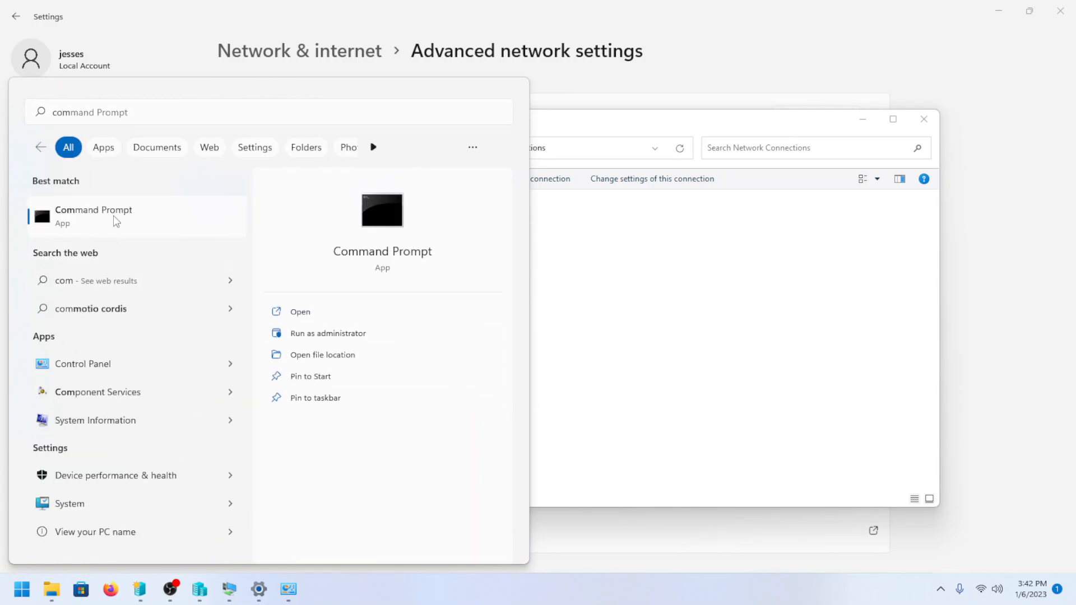
{"action": "left_click", "coordinate": [113, 215]}
{"action": "type", "text": "ip"}
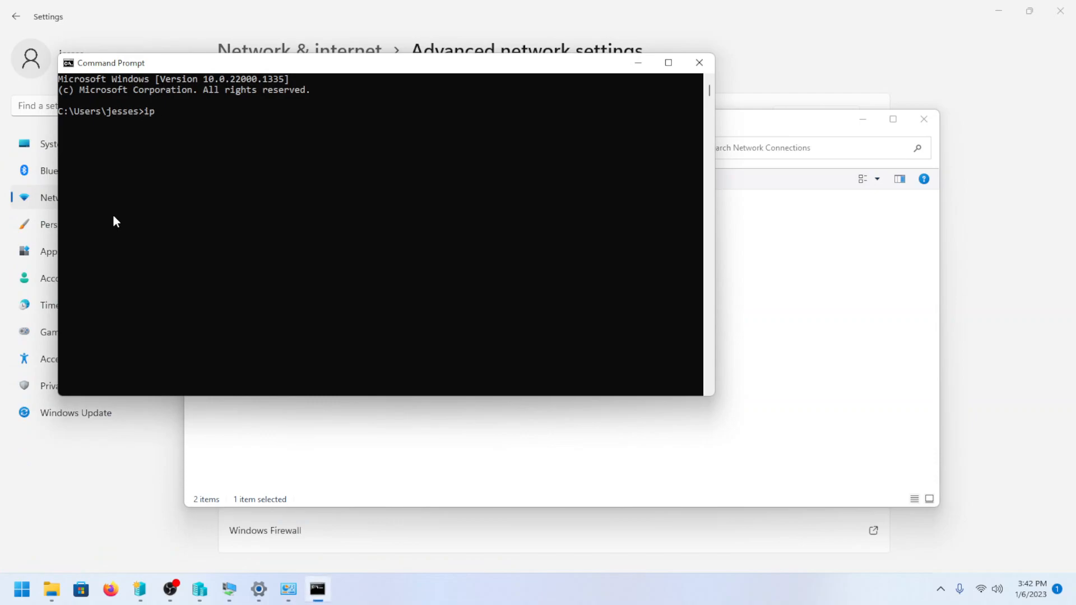
{"action": "type", "text": "config"}
{"action": "key", "text": "Return"}
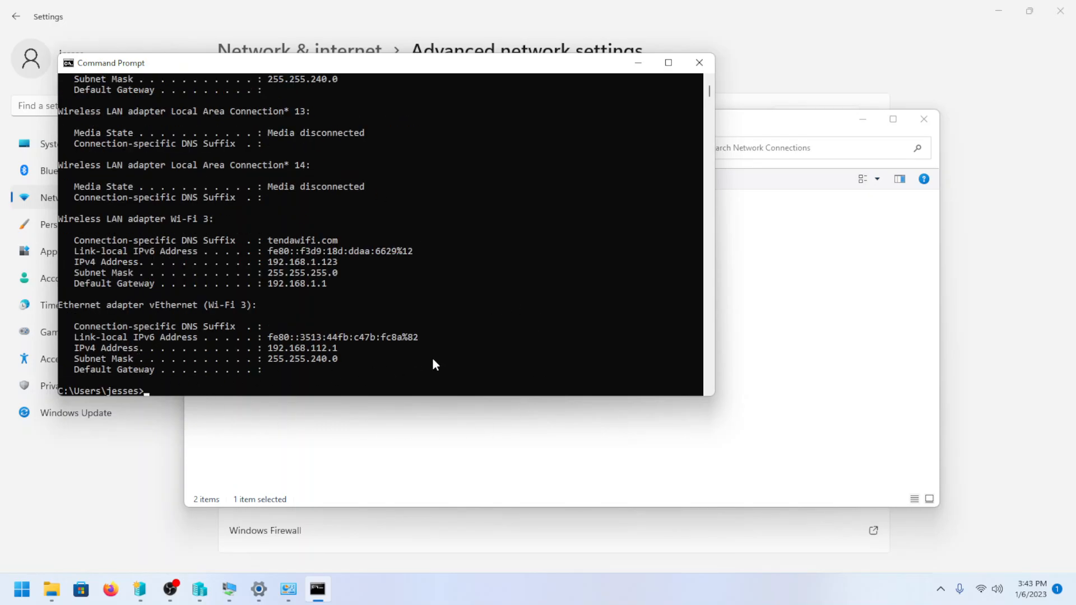
- Examine the ipconfig output for the Ethernet 2, Default Switch and Wi-Fi 3 adapters
{"action": "scroll", "coordinate": [432, 360], "scroll_direction": "up", "scroll_amount": 2}
{"action": "scroll", "coordinate": [426, 387], "scroll_direction": "up", "scroll_amount": 2}
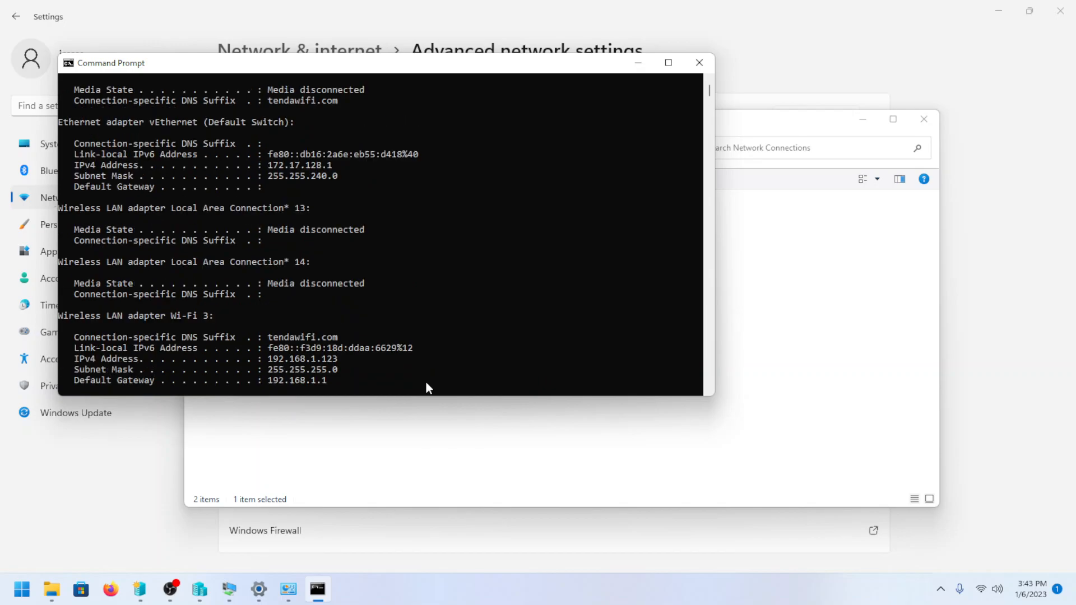
{"action": "left_click", "coordinate": [281, 165]}
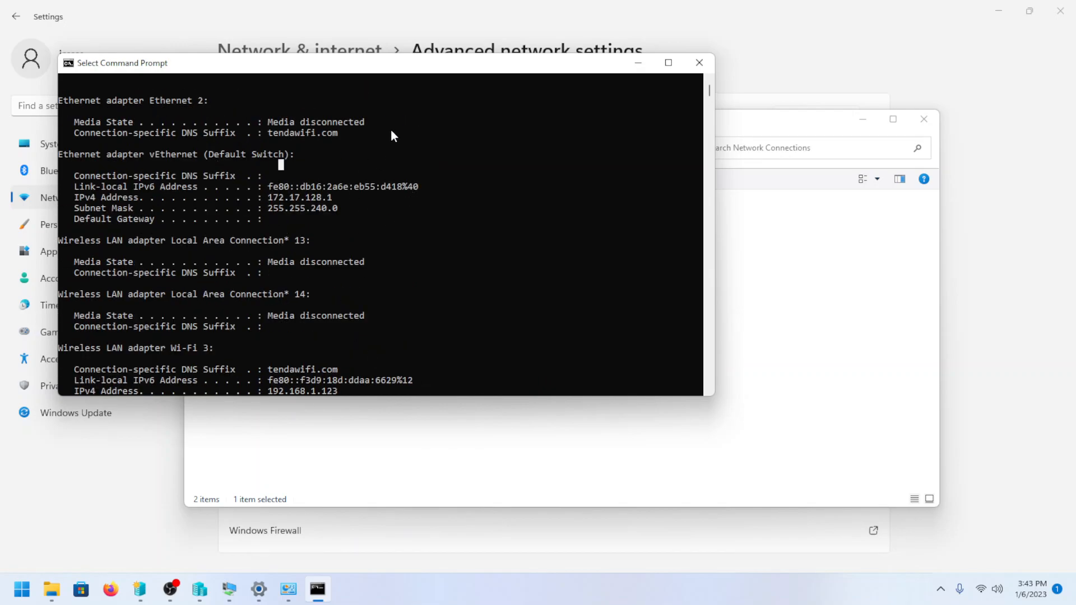
{"action": "scroll", "coordinate": [458, 191], "scroll_direction": "up", "scroll_amount": 4}
{"action": "scroll", "coordinate": [459, 192], "scroll_direction": "down", "scroll_amount": 4}
{"action": "scroll", "coordinate": [458, 197], "scroll_direction": "down", "scroll_amount": 6}
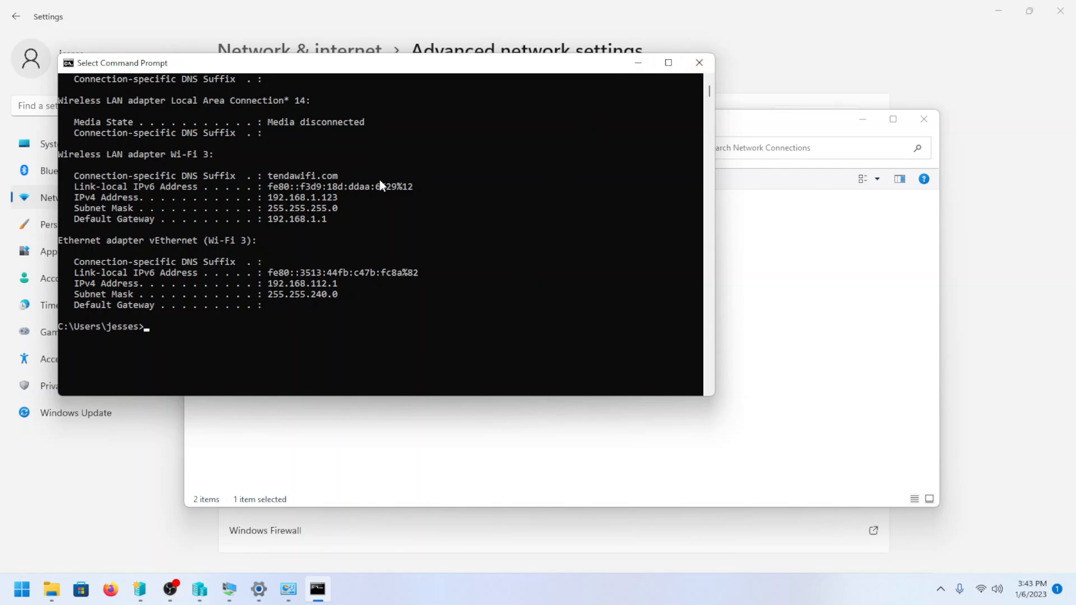
- Close Command Prompt and minimize the Settings window to get back to Network Connections and Hyper-V Manager
{"action": "left_click", "coordinate": [699, 62]}
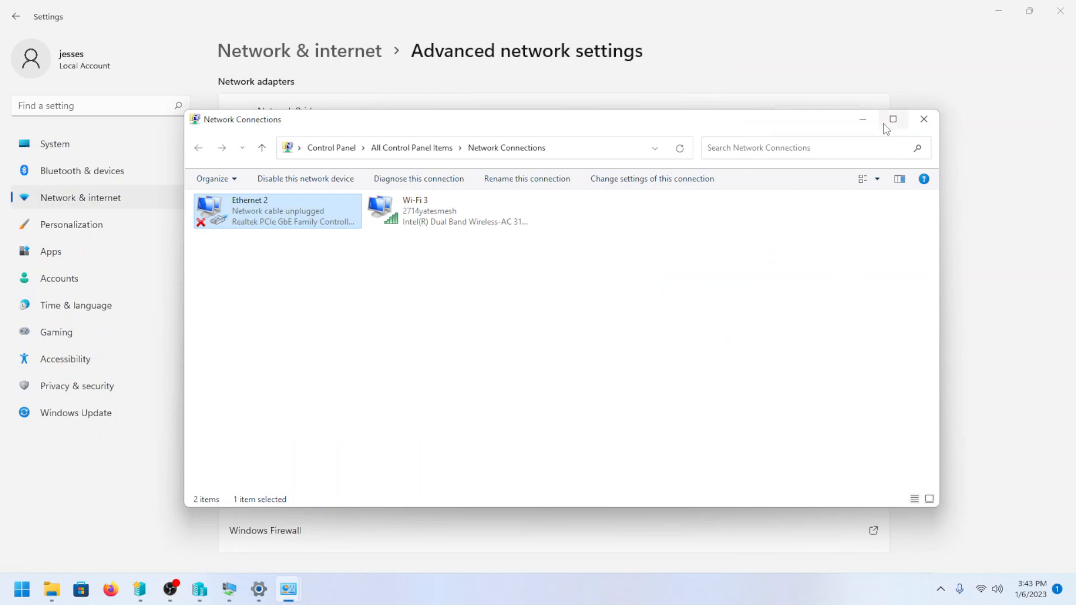
{"action": "left_click", "coordinate": [863, 129]}
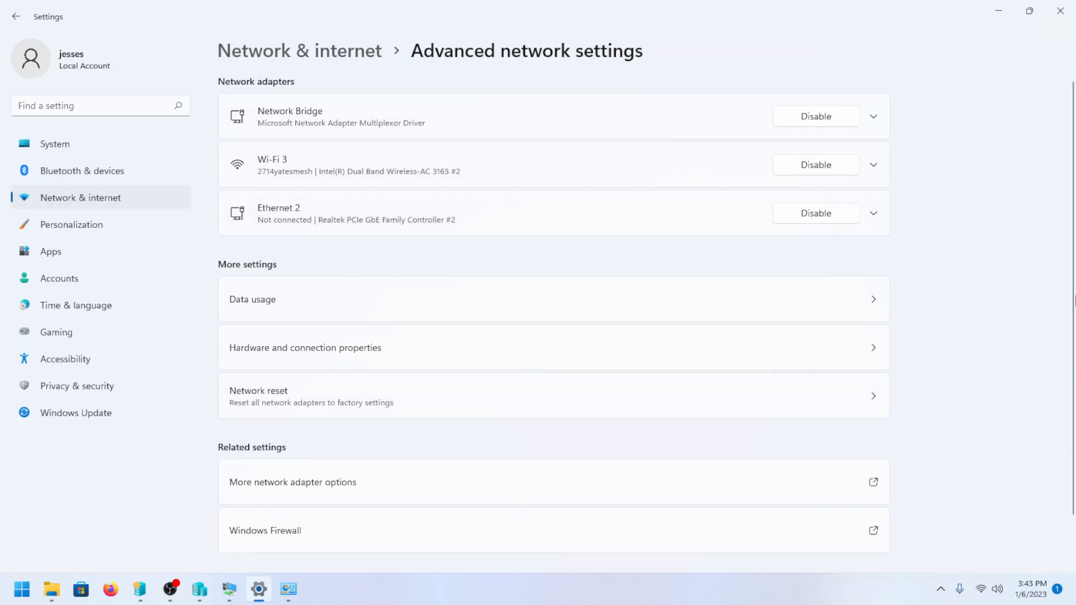
{"action": "left_click", "coordinate": [998, 13]}
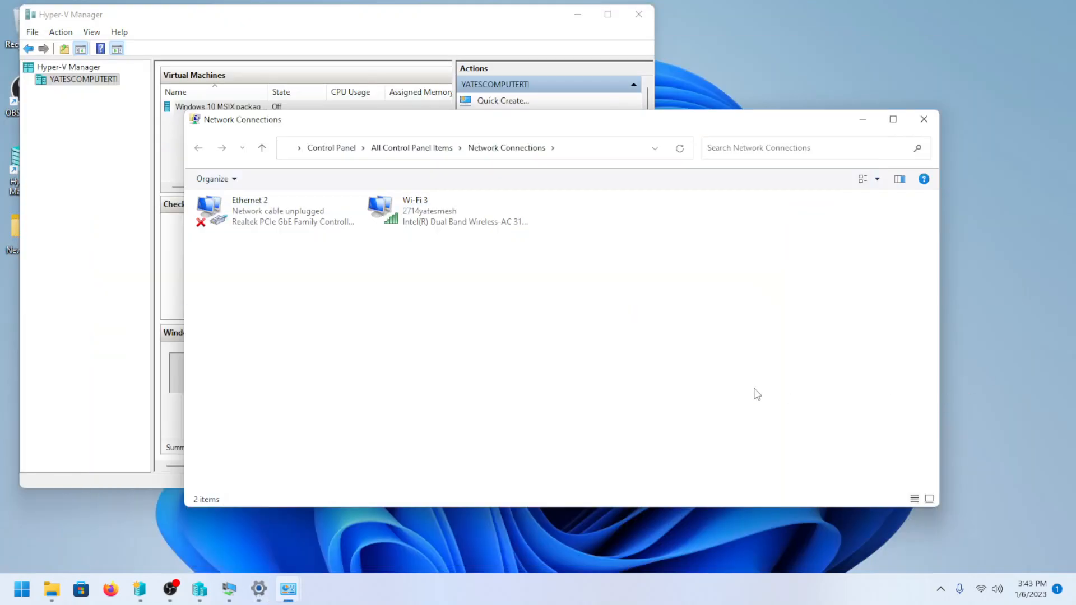
- Minimize Network Connections, open Virtual Switch Manager and examine the Internal and Private switch types and the Default Switch's properties
{"action": "left_click", "coordinate": [864, 121]}
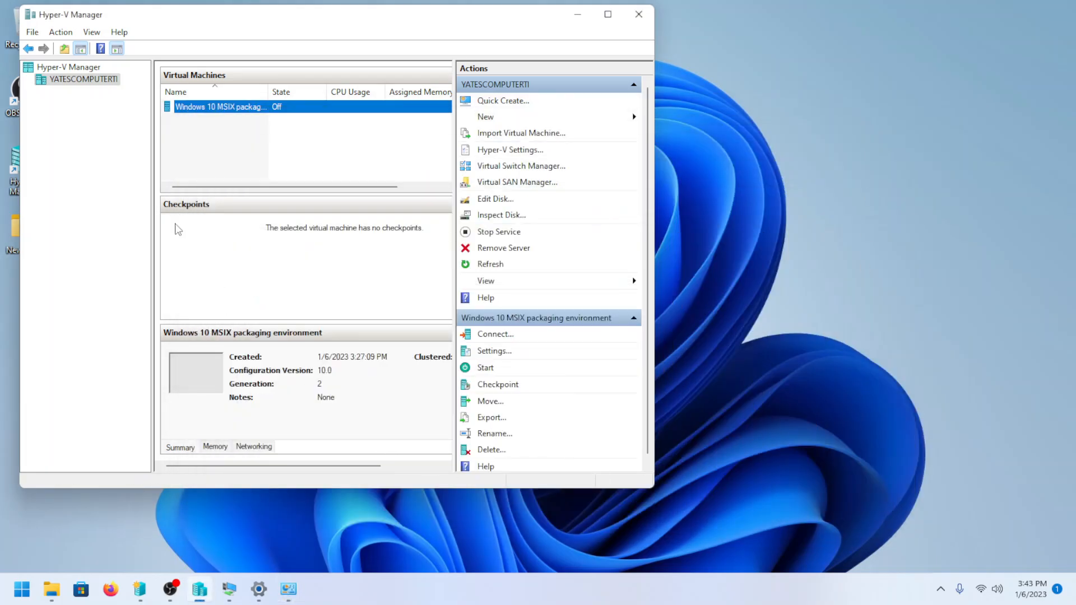
{"action": "left_click", "coordinate": [498, 168]}
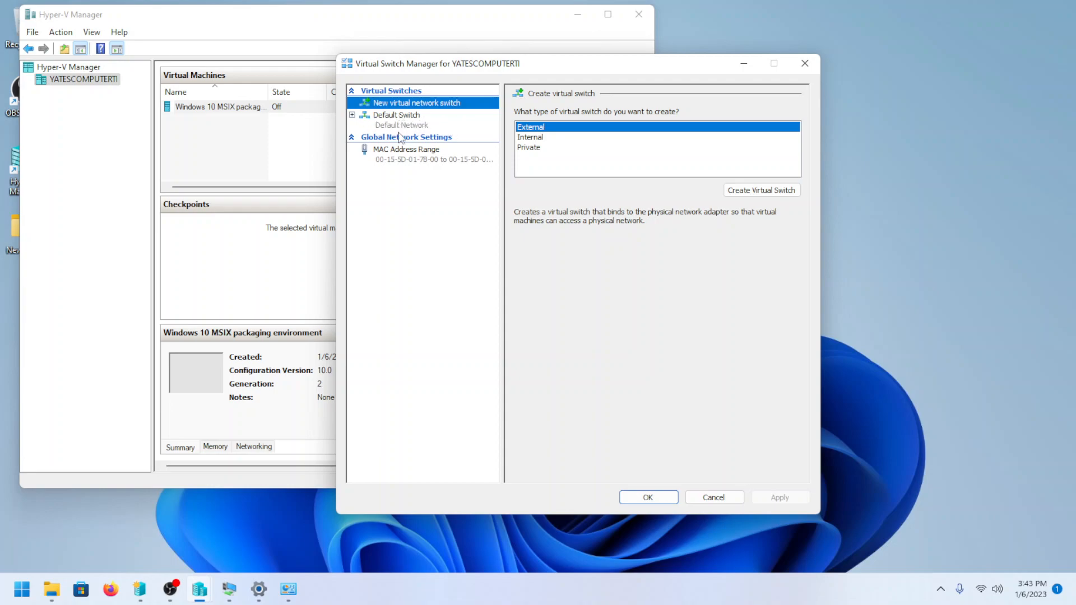
{"action": "left_click", "coordinate": [540, 137]}
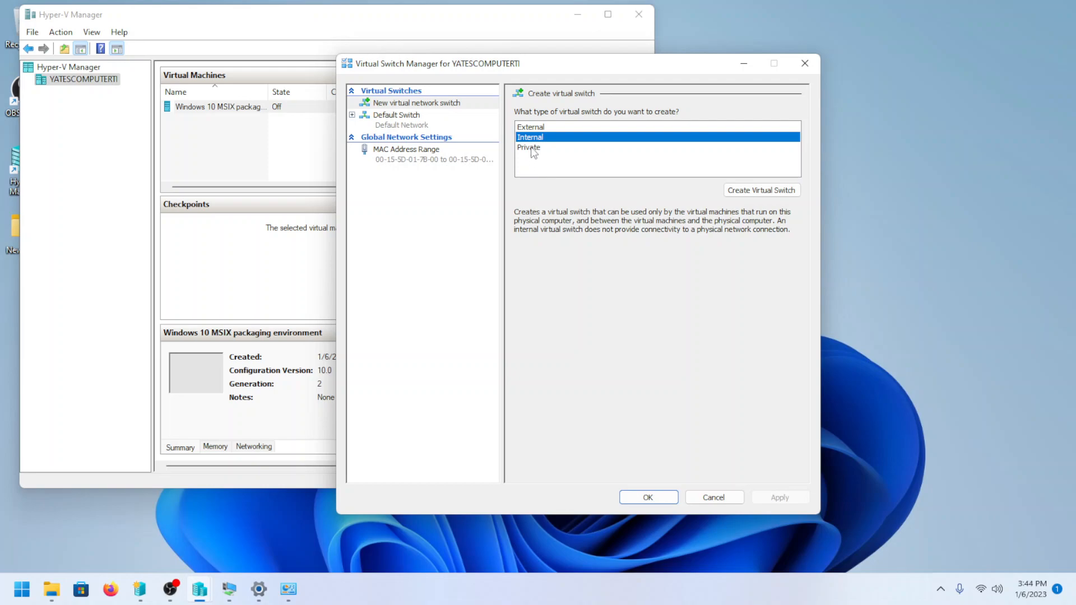
{"action": "left_click", "coordinate": [533, 148]}
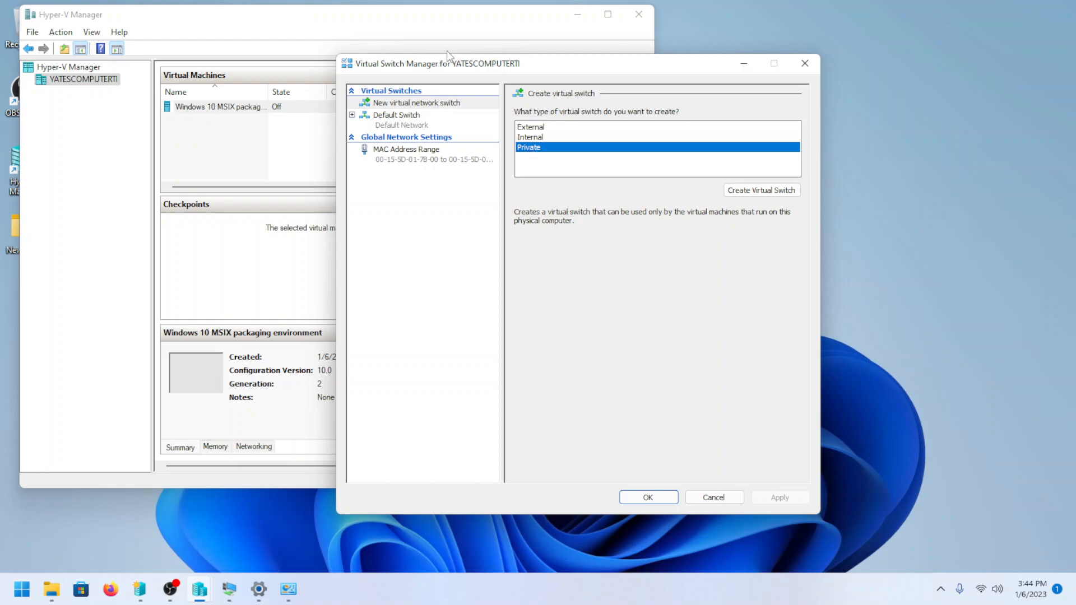
{"action": "left_click_drag", "start_coordinate": [560, 71], "coordinate": [789, 86]}
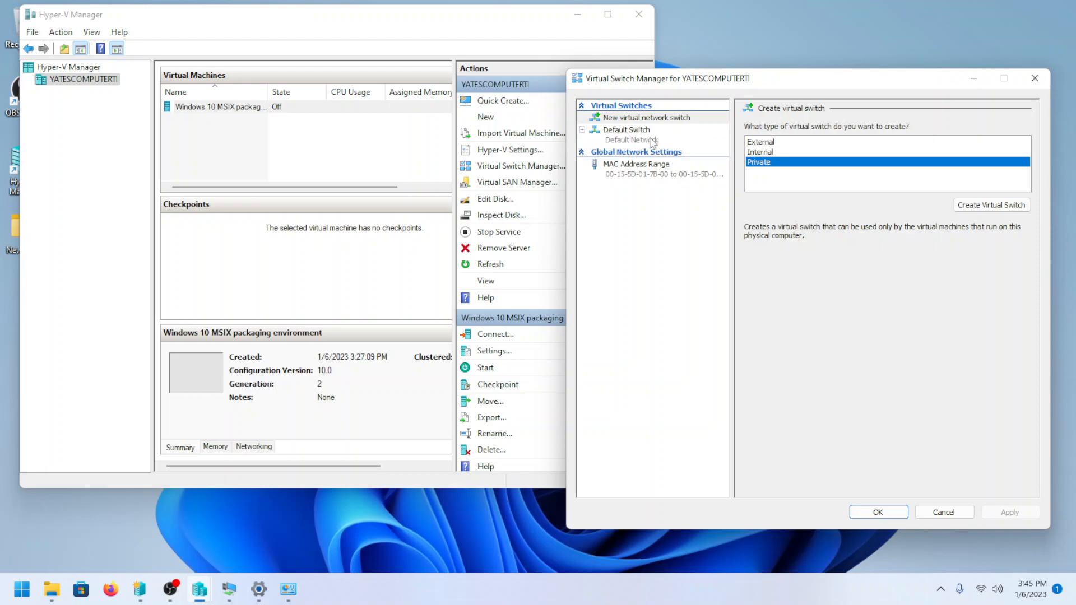
{"action": "left_click", "coordinate": [630, 140]}
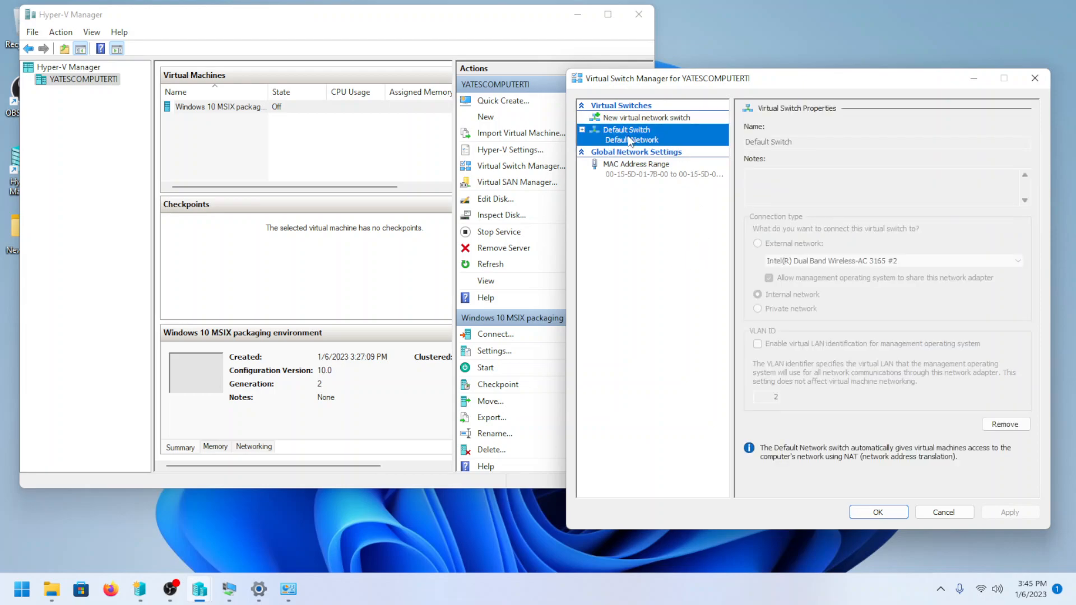
{"action": "left_click", "coordinate": [633, 118]}
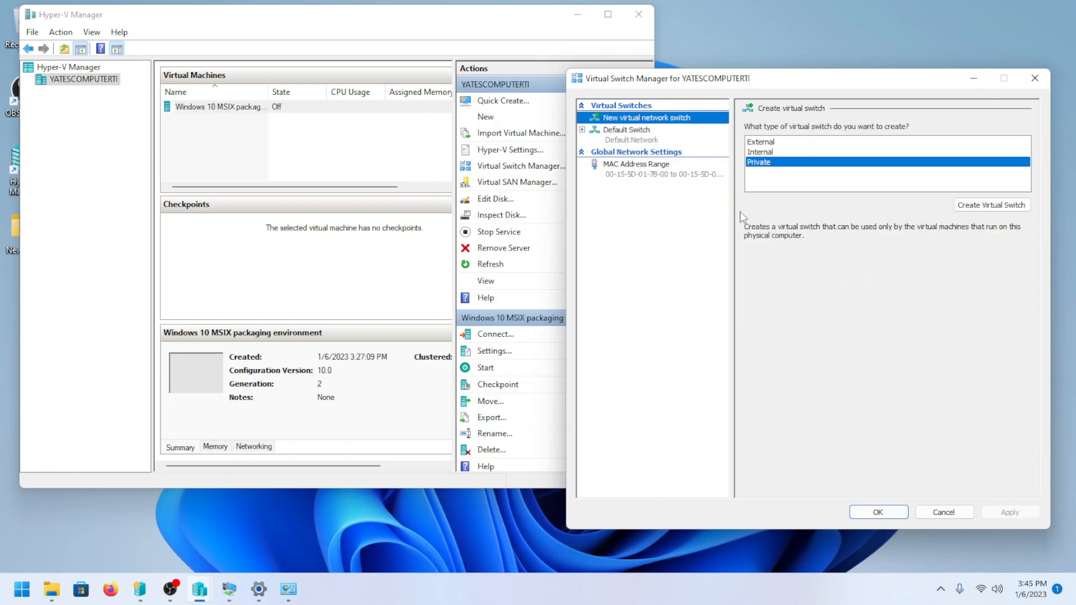
- Create an external virtual switch on the Intel(R) Dual Band Wireless-AC 3165 #2 adapter and review the adapter choices and MAC Address Range
{"action": "left_click", "coordinate": [784, 143]}
{"action": "left_click", "coordinate": [991, 205]}
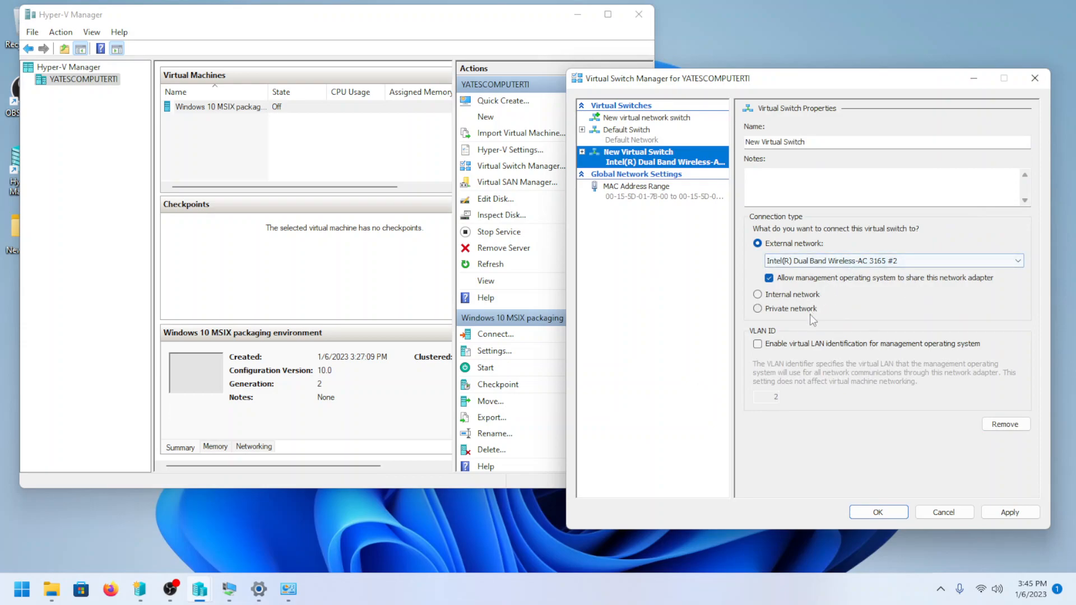
{"action": "left_click", "coordinate": [860, 262]}
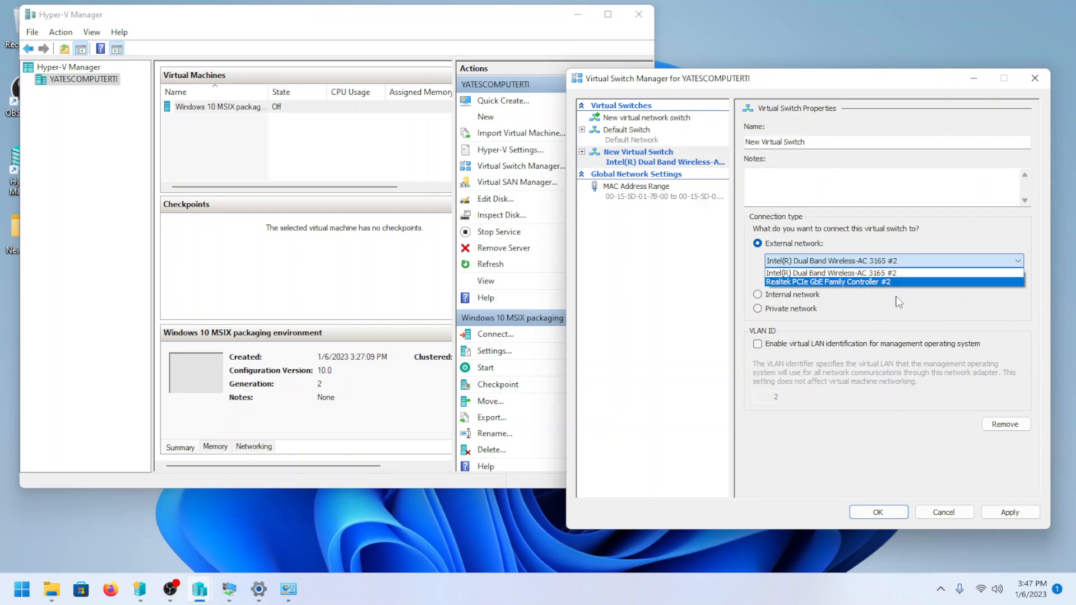
{"action": "left_click", "coordinate": [649, 192]}
{"action": "left_click", "coordinate": [634, 192]}
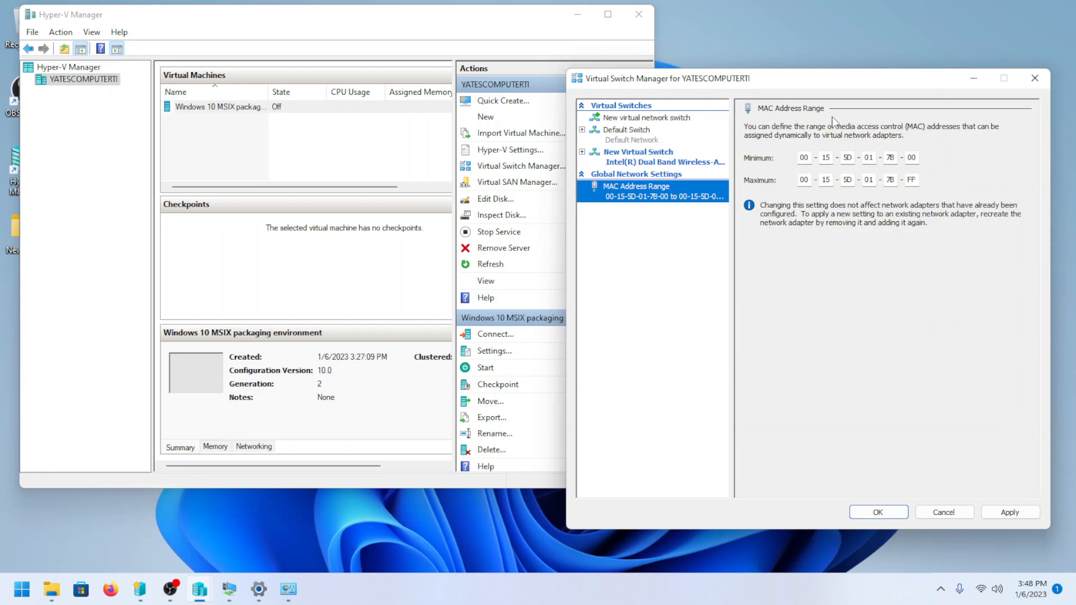
{"action": "left_click", "coordinate": [687, 161]}
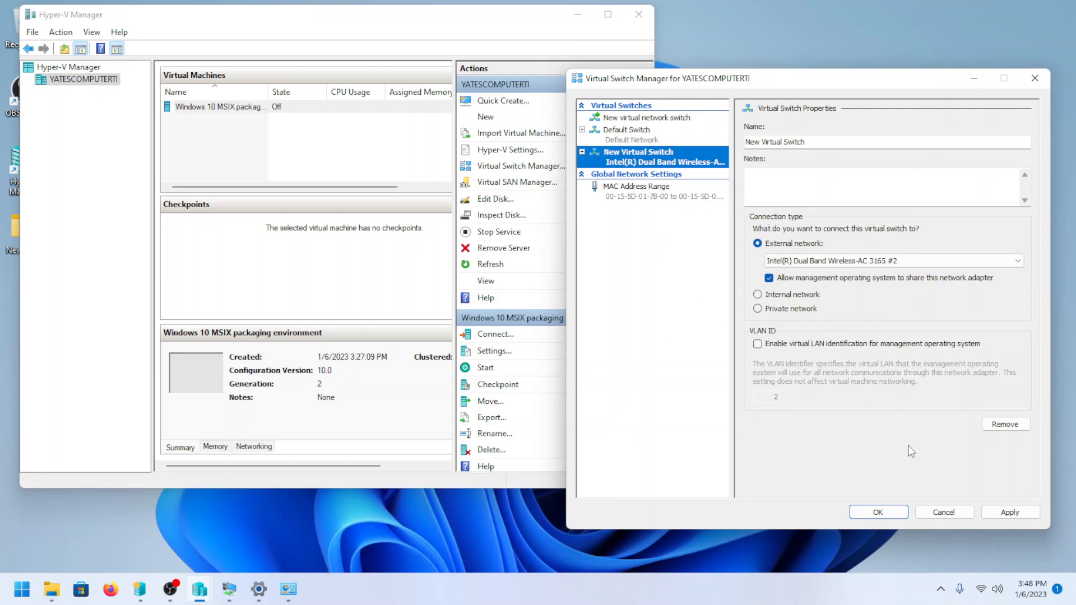
- Apply the new external virtual switch, accept the network disruption, and dismiss the WebClient error
{"action": "left_click", "coordinate": [1014, 511]}
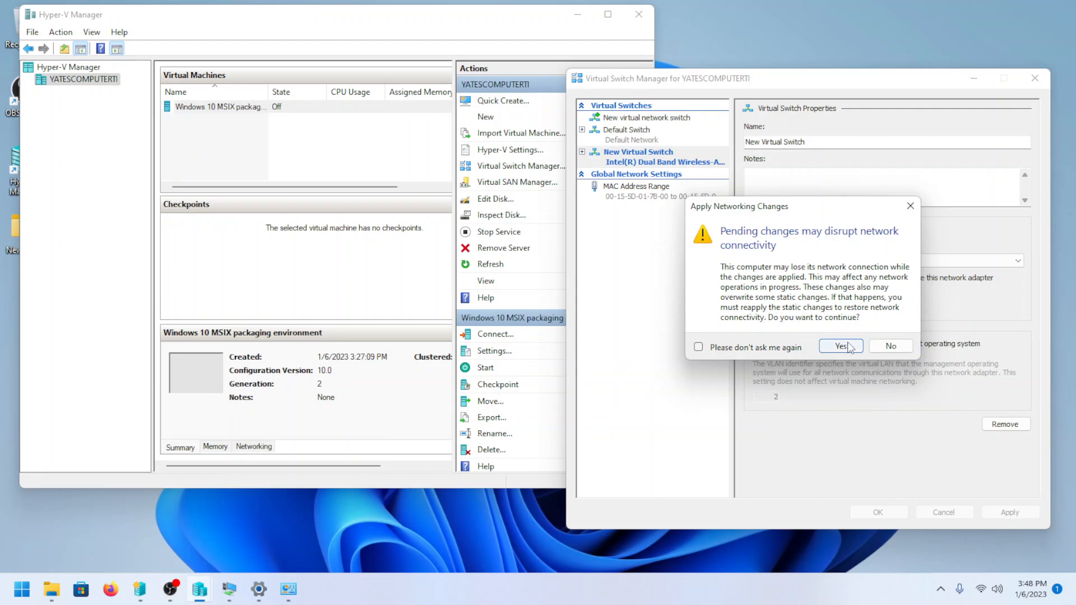
{"action": "left_click", "coordinate": [842, 344]}
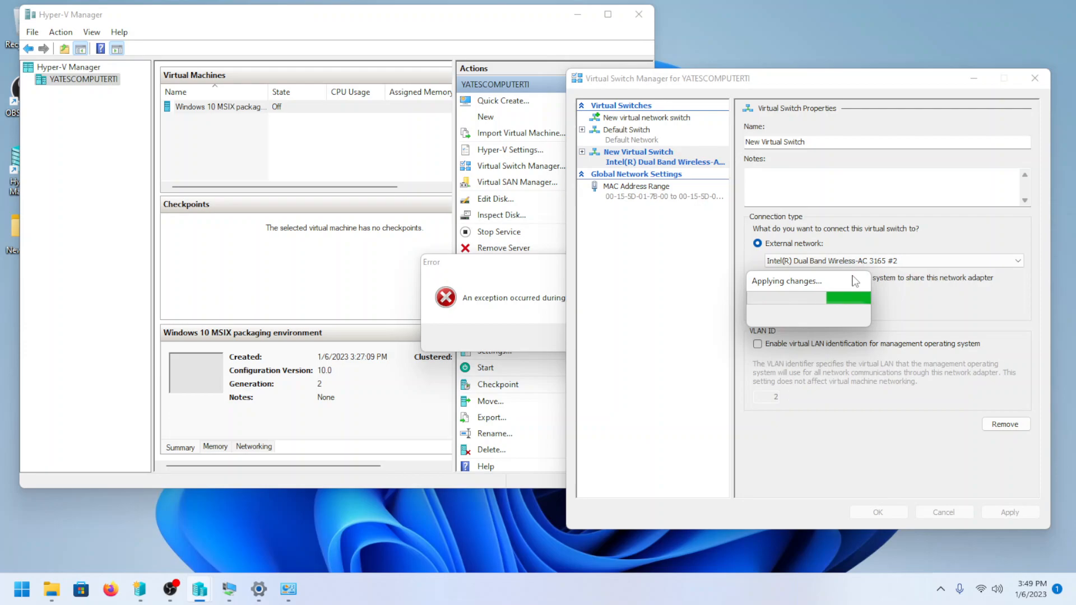
{"action": "left_click", "coordinate": [503, 328]}
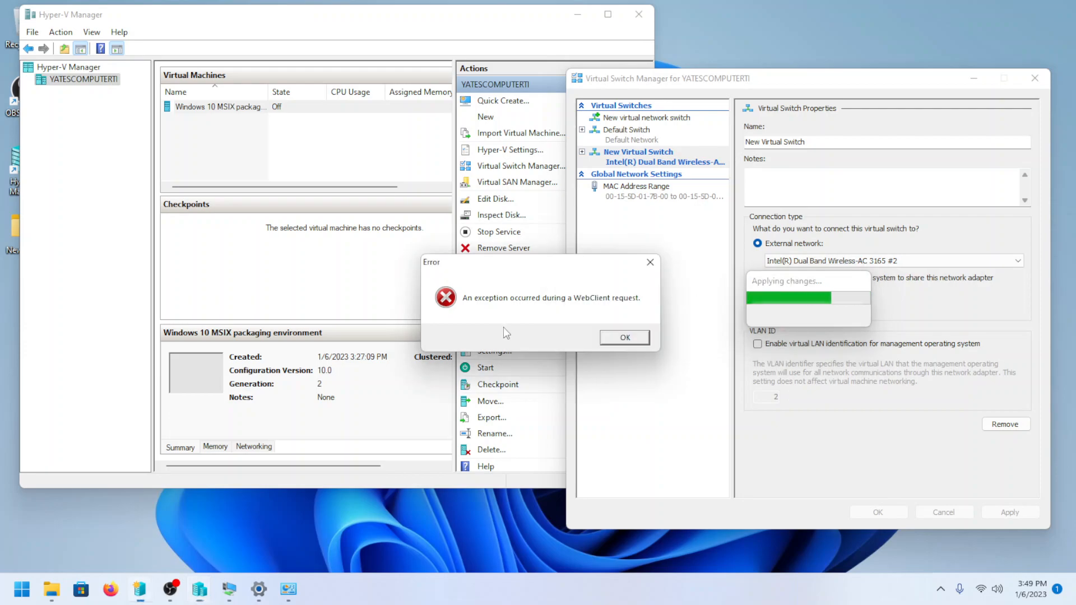
{"action": "left_click", "coordinate": [624, 337]}
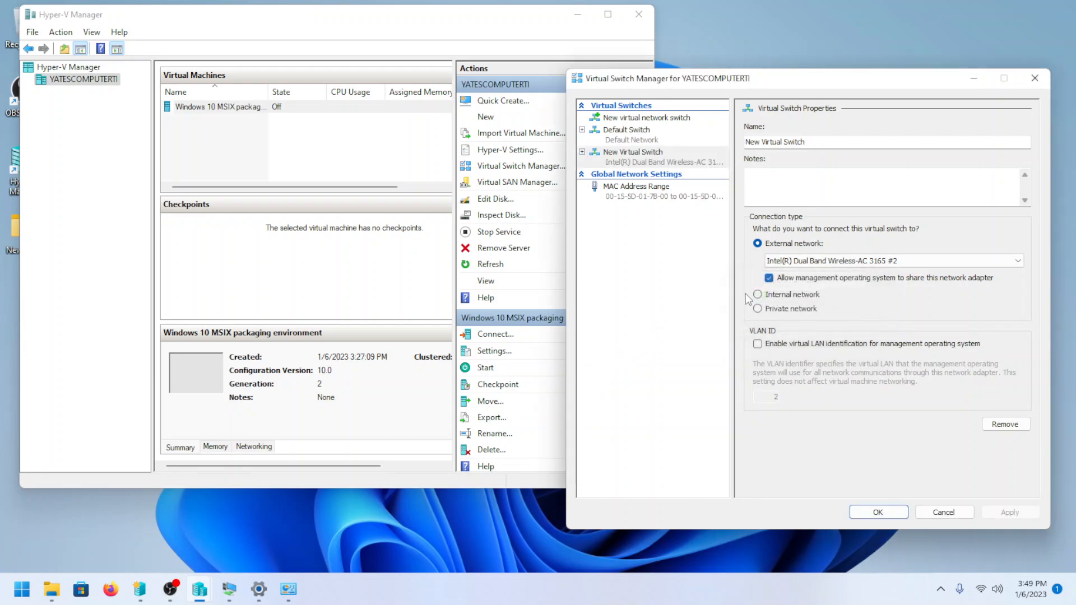
- Set the switch's external network to Realtek PCIe GbE Family Controller #2 and try to apply the change
{"action": "left_click", "coordinate": [860, 261]}
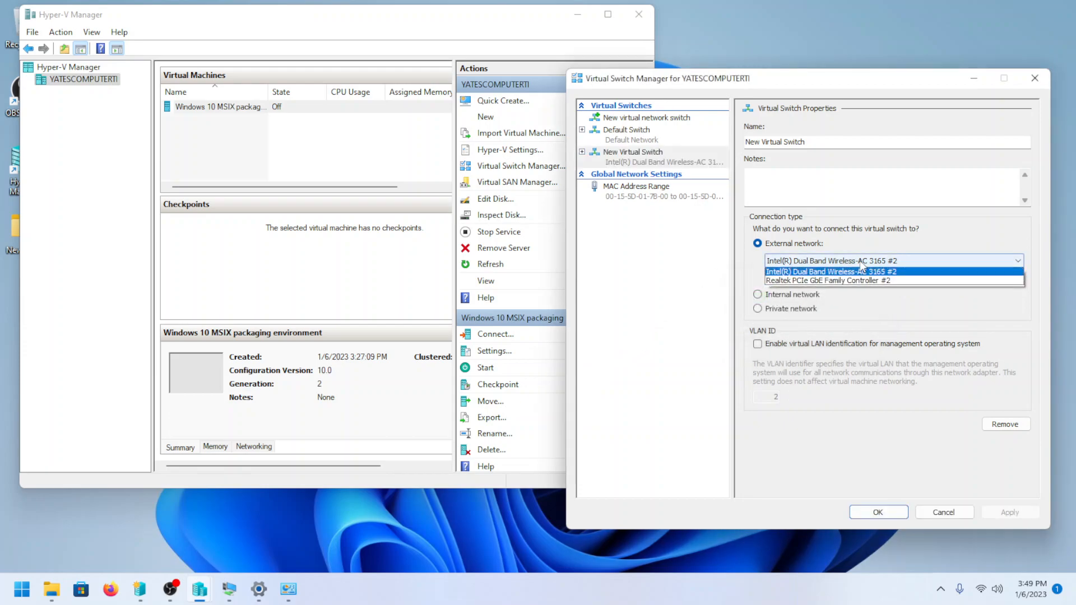
{"action": "left_click", "coordinate": [839, 282]}
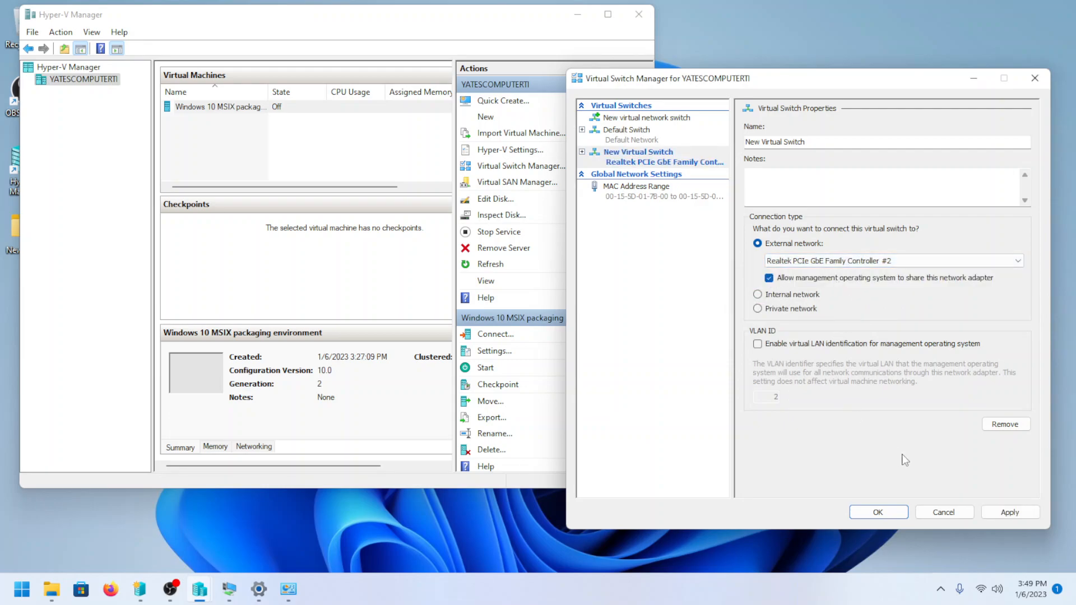
{"action": "left_click", "coordinate": [1009, 512]}
{"action": "left_click", "coordinate": [841, 346]}
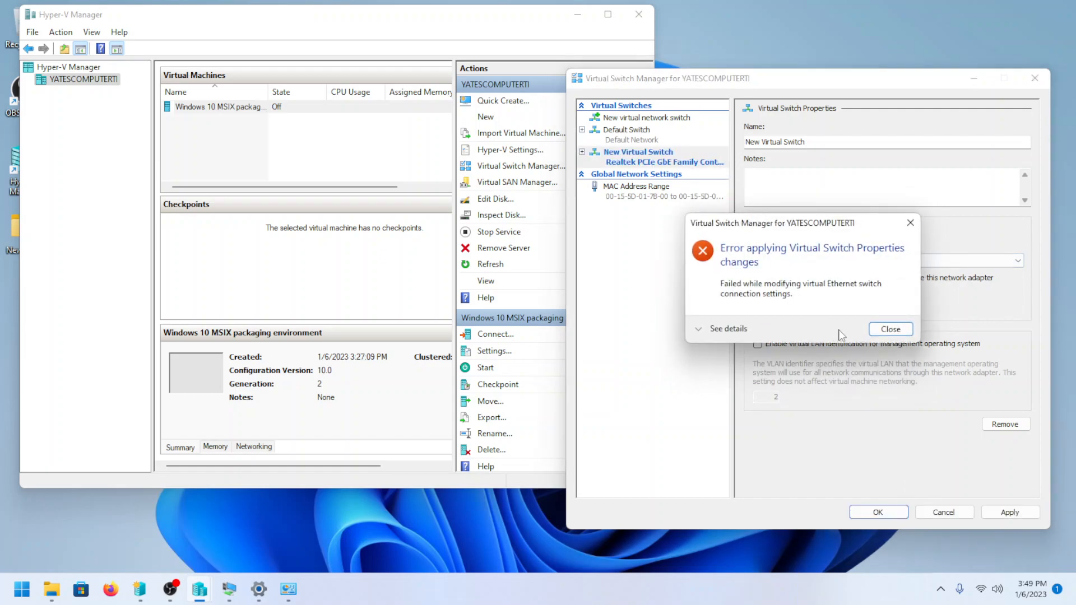
{"action": "left_click", "coordinate": [891, 329]}
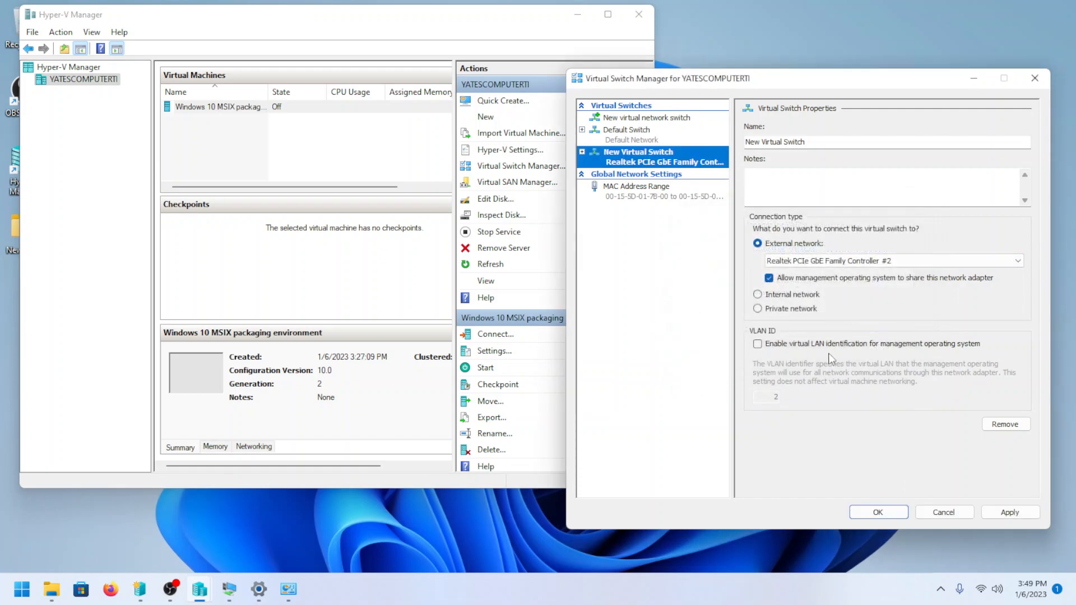
- Create a second virtual switch of type Internal and change its connection to the external network on Intel(R) Dual Band Wireless-AC 3165 #2
{"action": "left_click", "coordinate": [651, 119]}
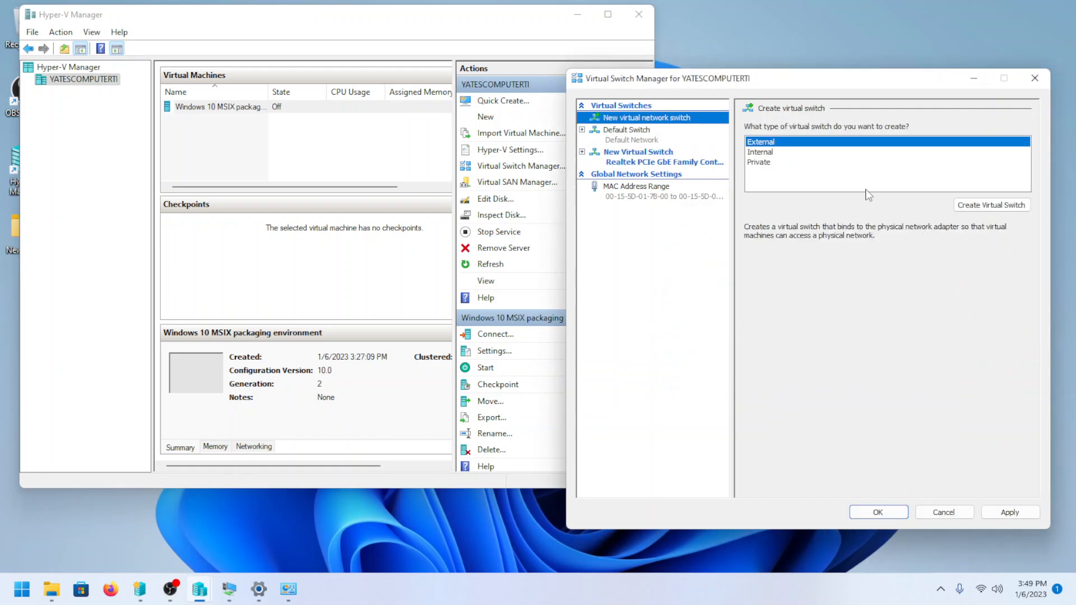
{"action": "left_click", "coordinate": [765, 152]}
{"action": "left_click", "coordinate": [991, 204]}
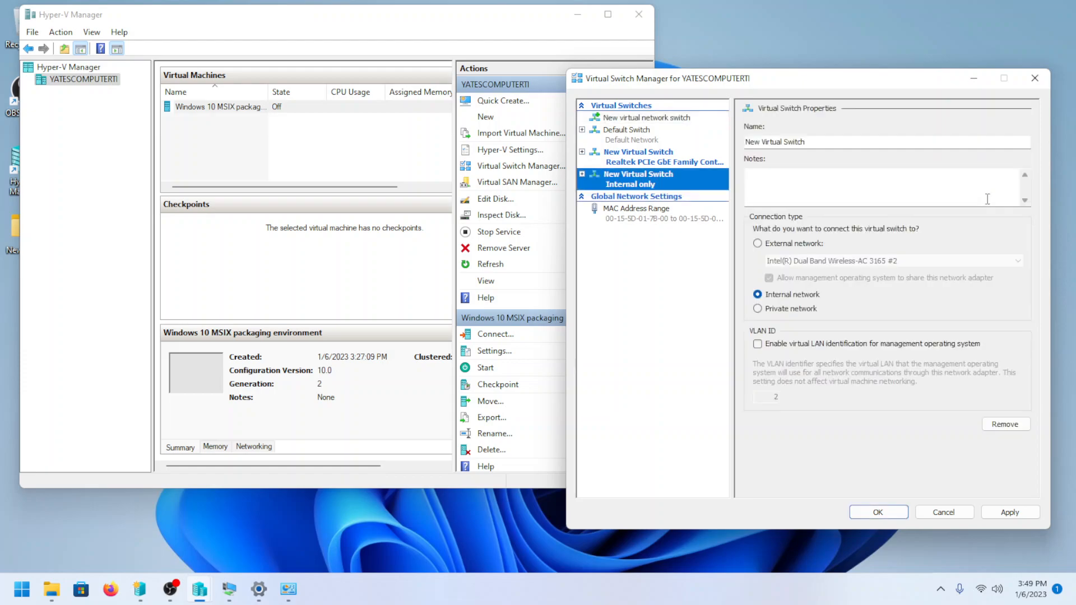
{"action": "left_click", "coordinate": [788, 241]}
{"action": "left_click", "coordinate": [866, 261]}
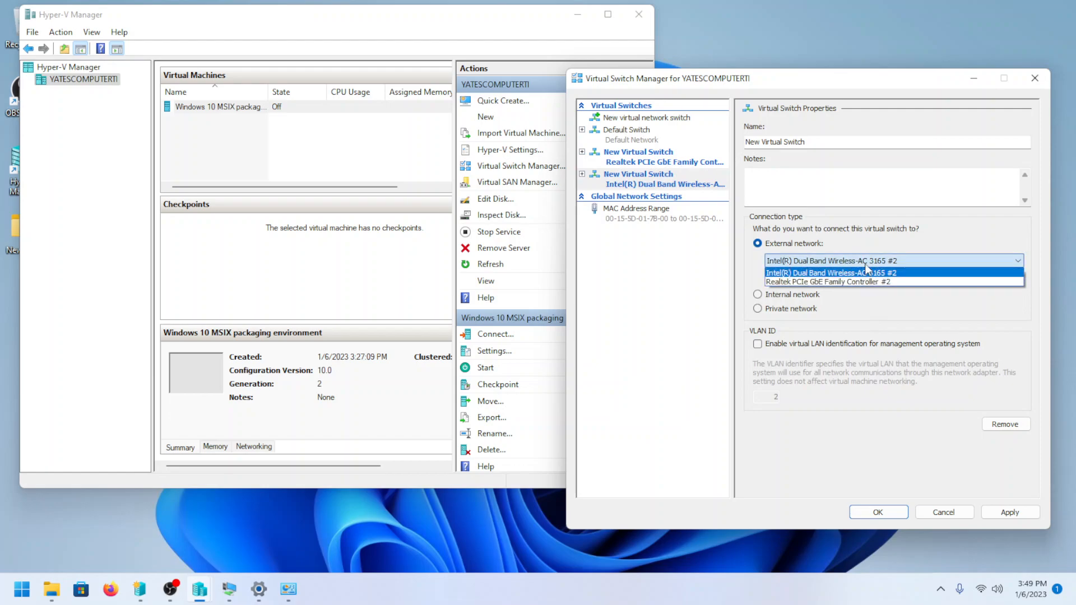
{"action": "left_click", "coordinate": [863, 273]}
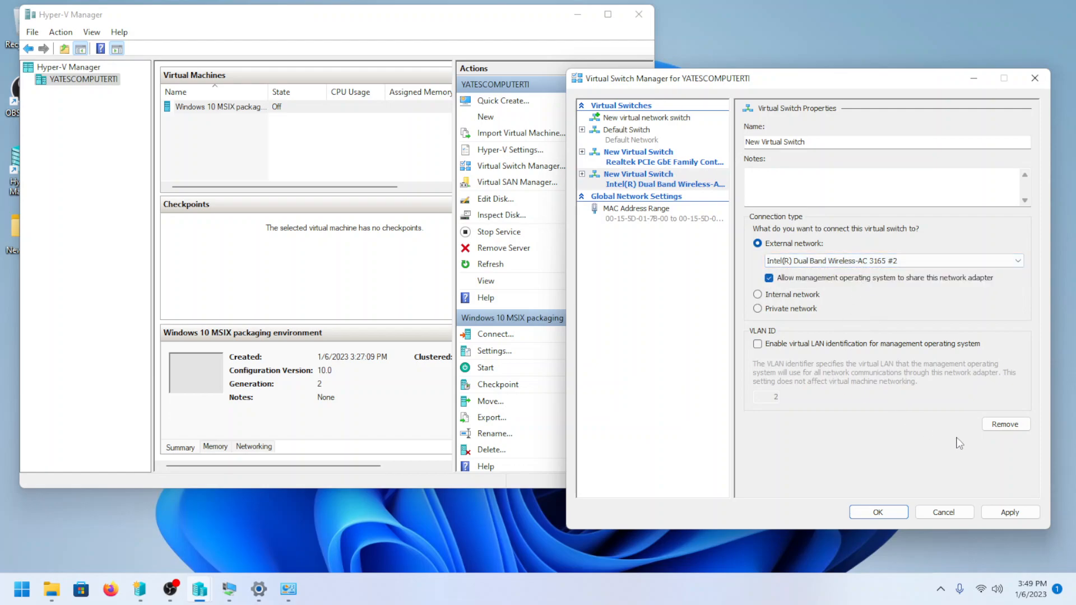
{"action": "left_click", "coordinate": [877, 265]}
{"action": "left_click", "coordinate": [876, 273]}
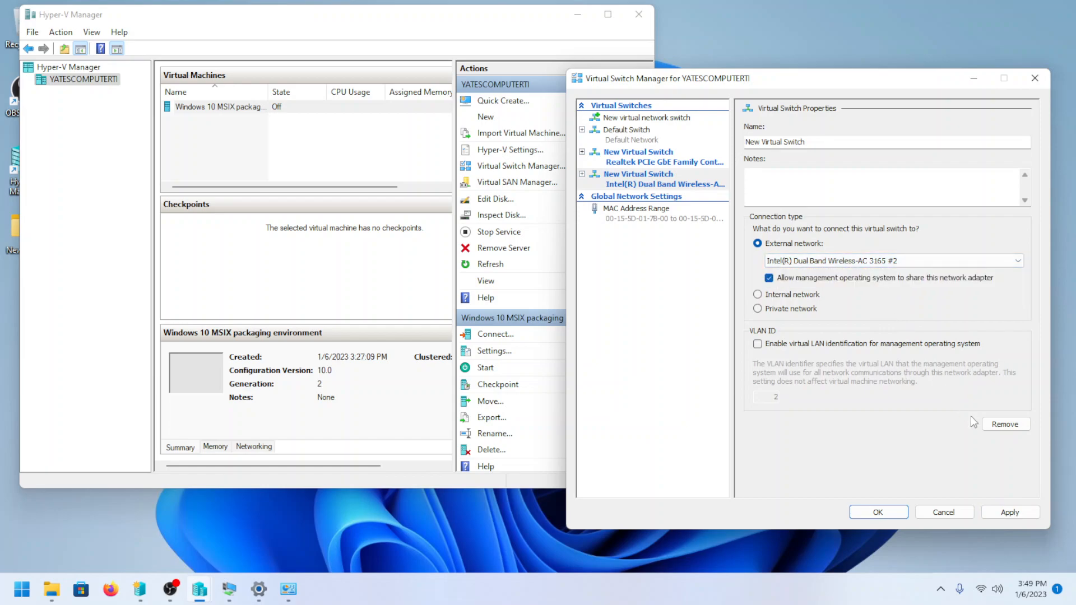
- Try to apply the pending adapter assignments of both virtual switches and close the error
{"action": "left_click", "coordinate": [999, 517]}
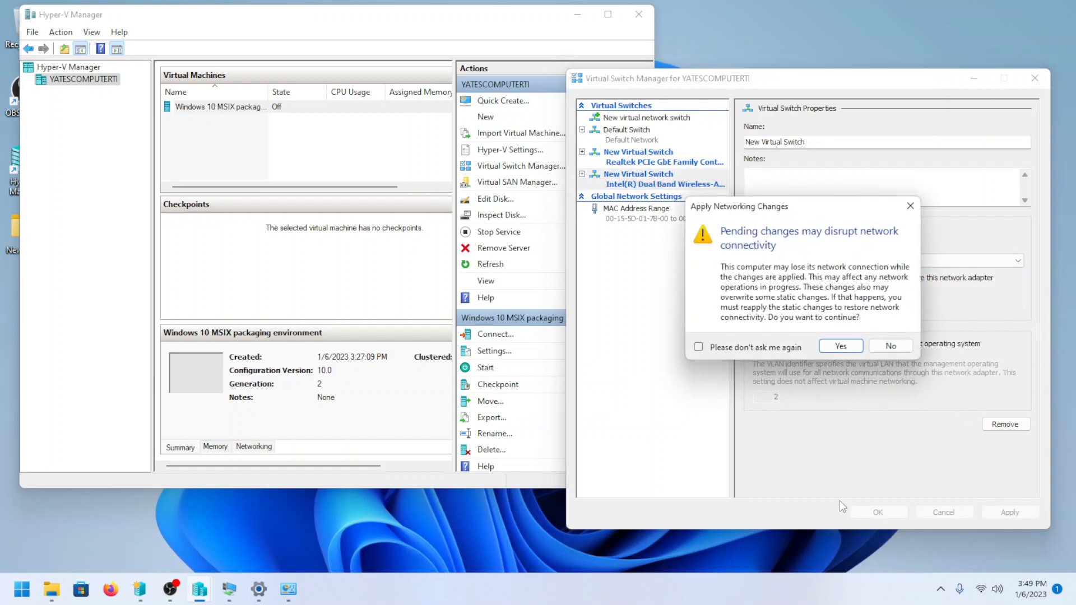
{"action": "left_click", "coordinate": [833, 348]}
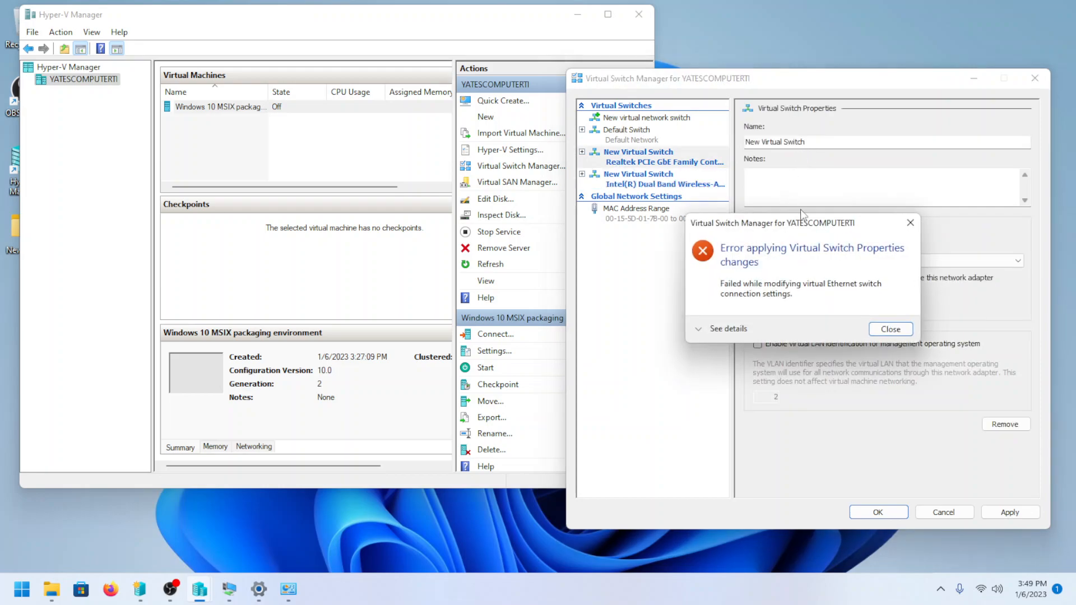
{"action": "left_click", "coordinate": [894, 330]}
- Rename the virtual switch on the Realtek PCIe GbE Family Controller #2 adapter as "ex 1"
{"action": "left_click", "coordinate": [821, 143]}
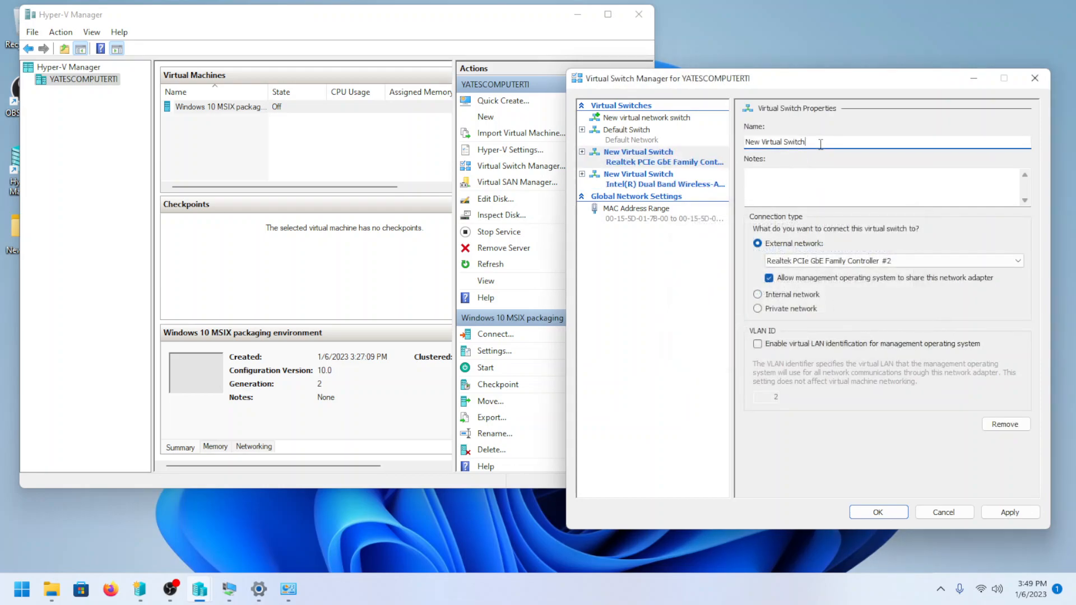
{"action": "key", "text": "BackSpace"}
{"action": "key", "text": "BackSpace"}
{"action": "key", "text": "BackSpace"}
{"action": "key", "text": "BackSpace"}
{"action": "key", "text": "BackSpace"}
{"action": "key", "text": "BackSpace"}
{"action": "key", "text": "BackSpace"}
{"action": "key", "text": "BackSpace"}
{"action": "key", "text": "BackSpace"}
{"action": "key", "text": "BackSpace"}
{"action": "key", "text": "BackSpace"}
{"action": "key", "text": "BackSpace"}
{"action": "key", "text": "BackSpace"}
{"action": "key", "text": "BackSpace"}
{"action": "key", "text": "BackSpace"}
{"action": "key", "text": "BackSpace"}
{"action": "key", "text": "BackSpace"}
{"action": "key", "text": "BackSpace"}
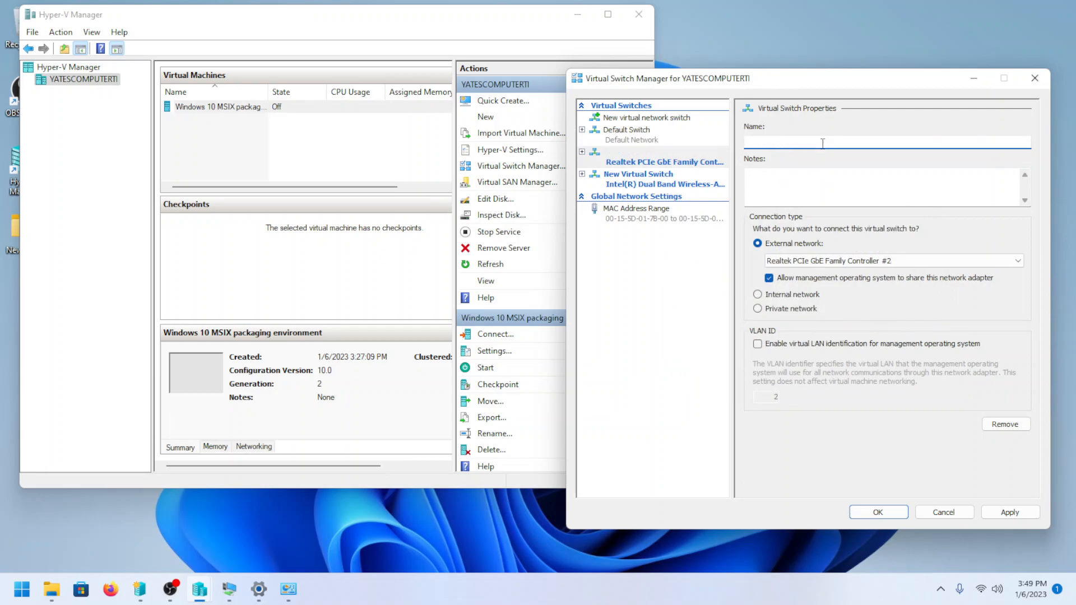
{"action": "type", "text": "1"}
{"action": "left_click", "coordinate": [657, 162]}
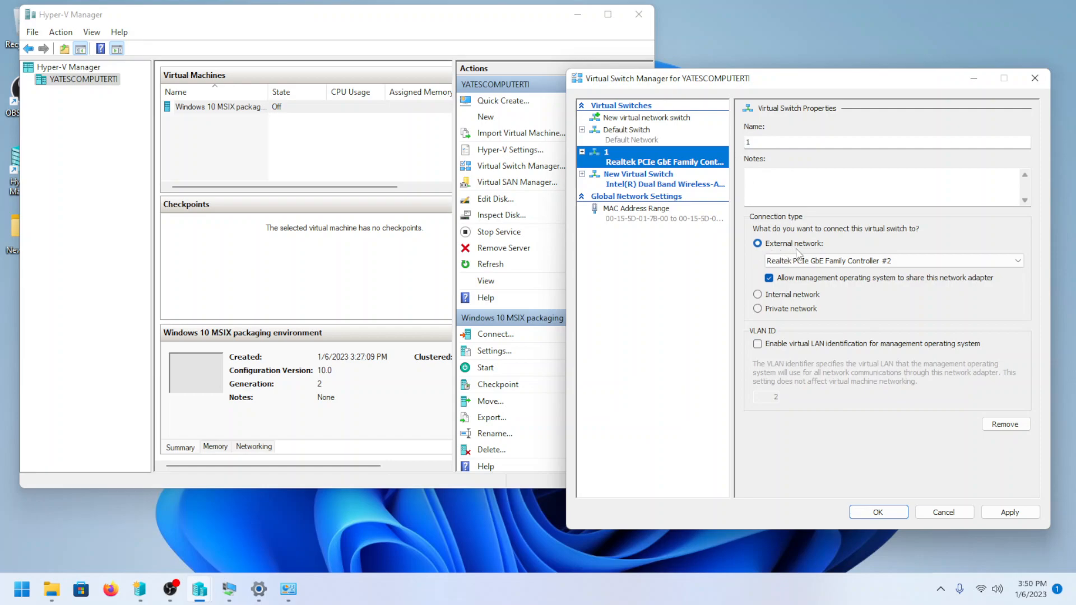
{"action": "left_click", "coordinate": [748, 142]}
{"action": "type", "text": "e"}
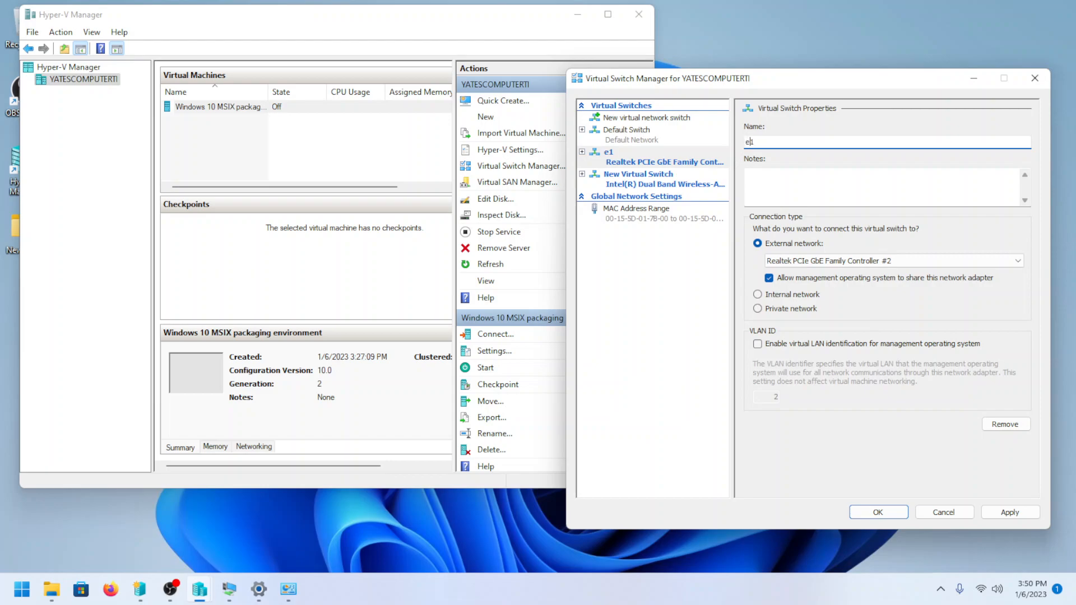
{"action": "type", "text": "x"}
- Try to apply the changes with the switch named "ex 1" and close the error
{"action": "left_click", "coordinate": [1010, 512]}
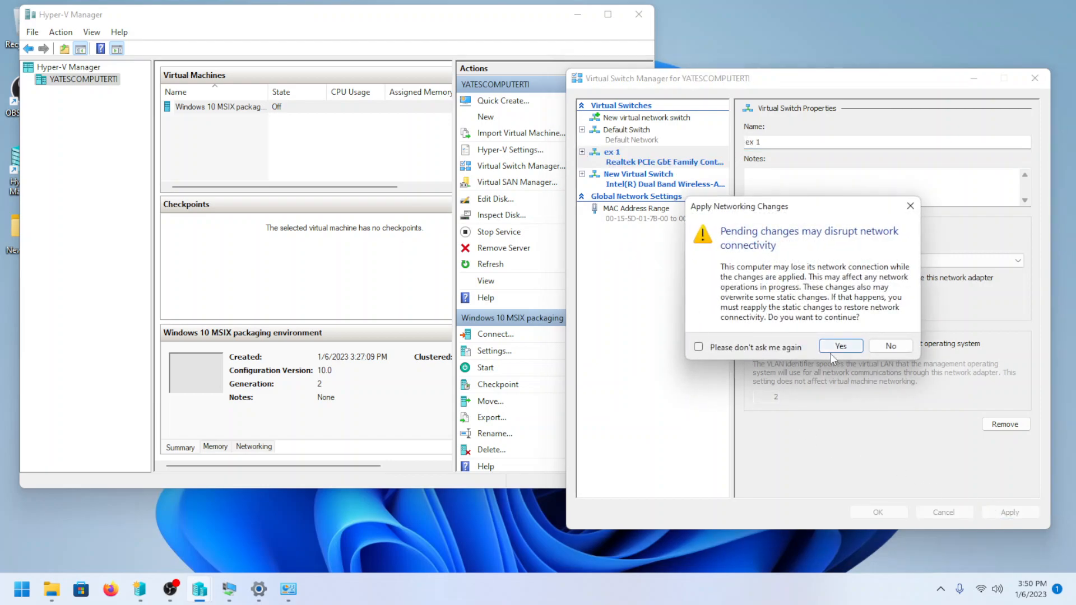
{"action": "left_click", "coordinate": [837, 344]}
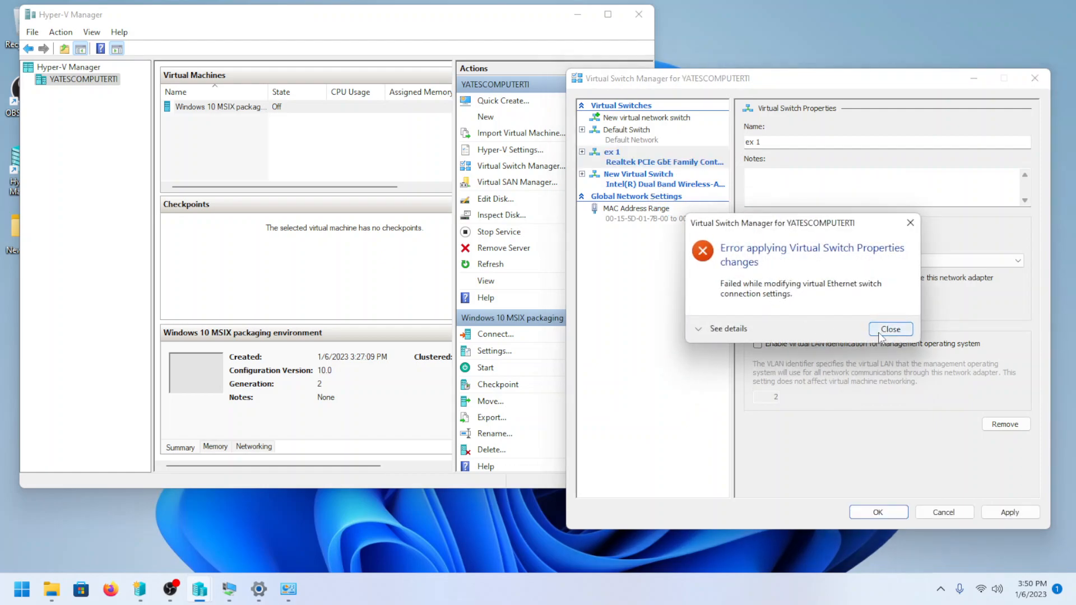
{"action": "left_click", "coordinate": [881, 333]}
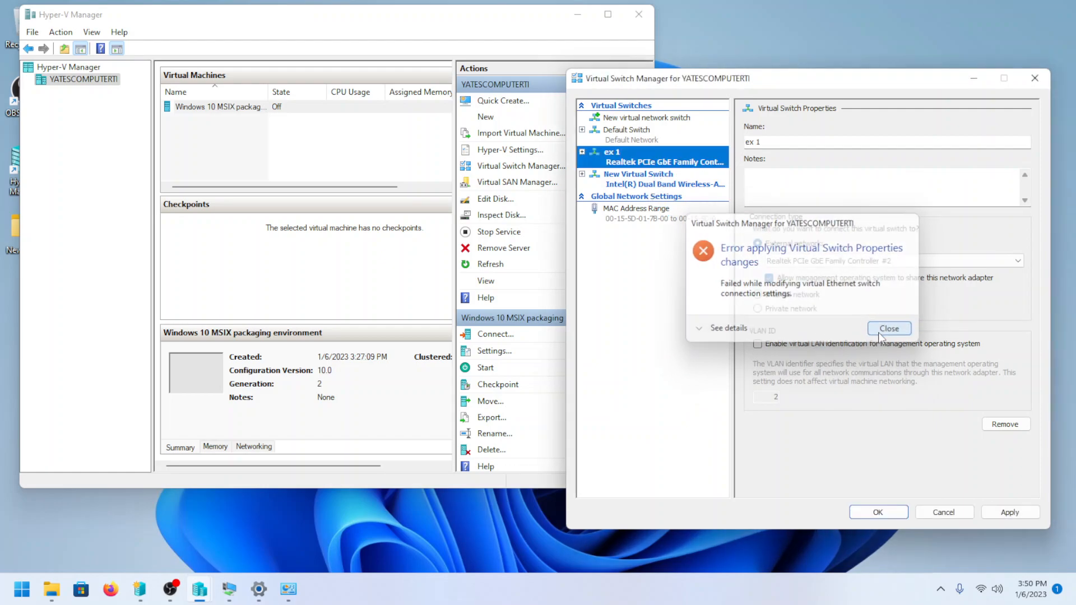
- Rename the virtual switch on the Intel(R) Dual Band Wireless-AC 3165 #2 adapter as "New 2"
{"action": "left_click", "coordinate": [653, 179]}
{"action": "left_click", "coordinate": [833, 143]}
{"action": "key", "text": "BackSpace"}
{"action": "key", "text": "BackSpace"}
{"action": "key", "text": "BackSpace"}
{"action": "key", "text": "BackSpace"}
{"action": "key", "text": "BackSpace"}
{"action": "key", "text": "BackSpace"}
{"action": "key", "text": "BackSpace"}
{"action": "key", "text": "BackSpace"}
{"action": "key", "text": "BackSpace"}
{"action": "key", "text": "BackSpace"}
{"action": "key", "text": "BackSpace"}
{"action": "key", "text": "BackSpace"}
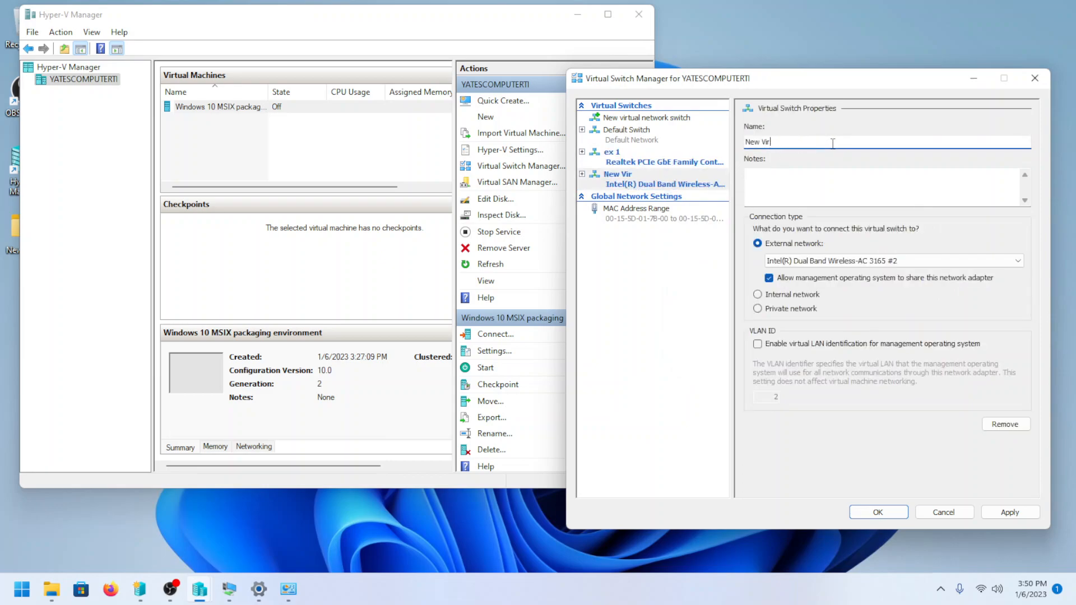
{"action": "key", "text": "BackSpace"}
{"action": "type", "text": "2"}
- Try to apply the changes with the Intel wireless switch named "New 2" and close the error
{"action": "left_click", "coordinate": [1015, 513]}
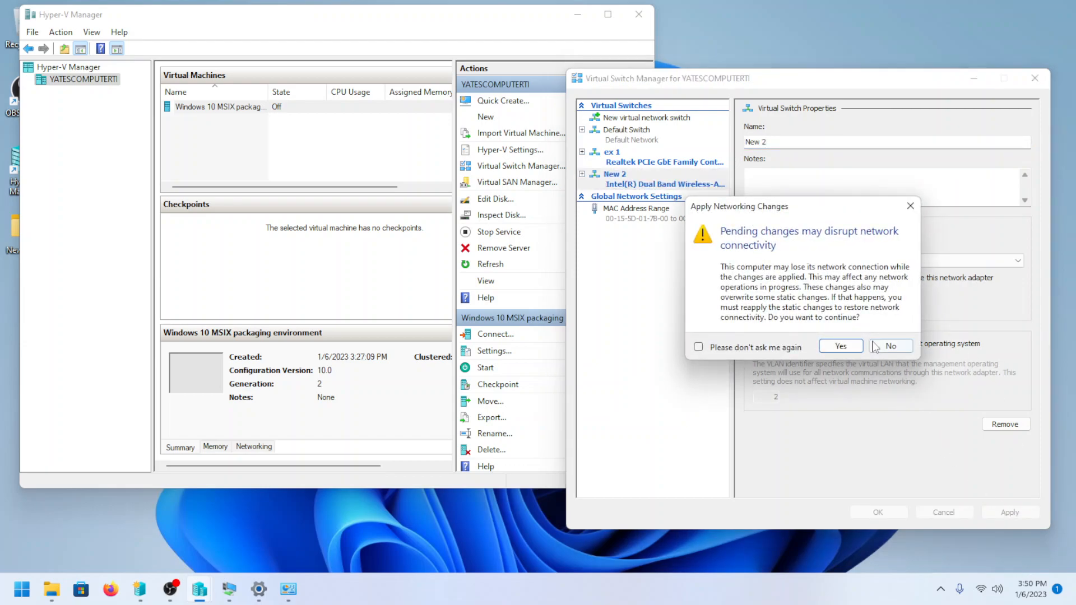
{"action": "left_click", "coordinate": [860, 347]}
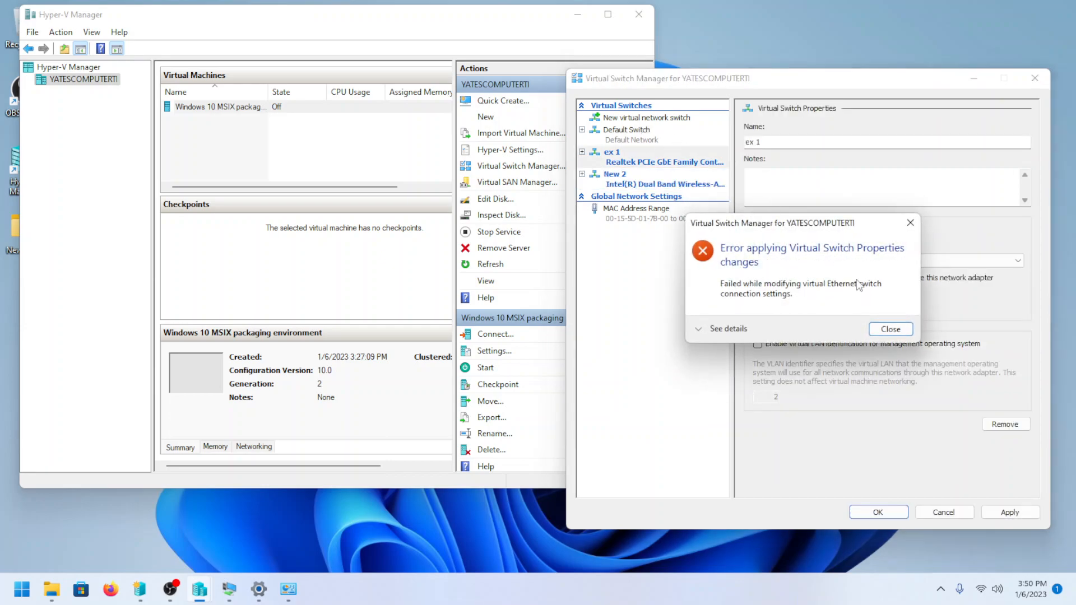
{"action": "left_click", "coordinate": [890, 329]}
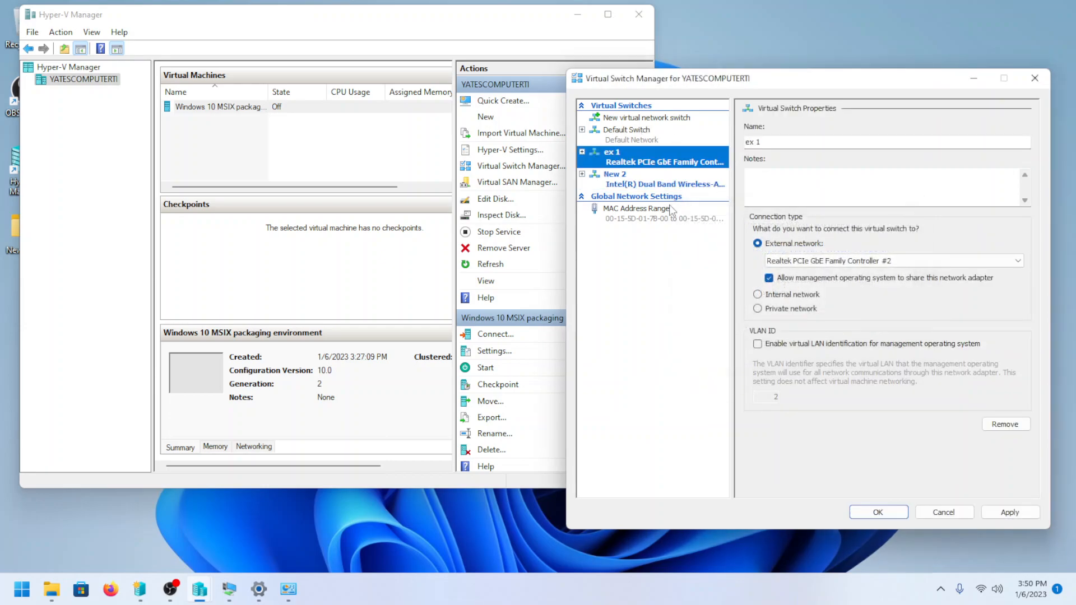
{"action": "left_click", "coordinate": [634, 117]}
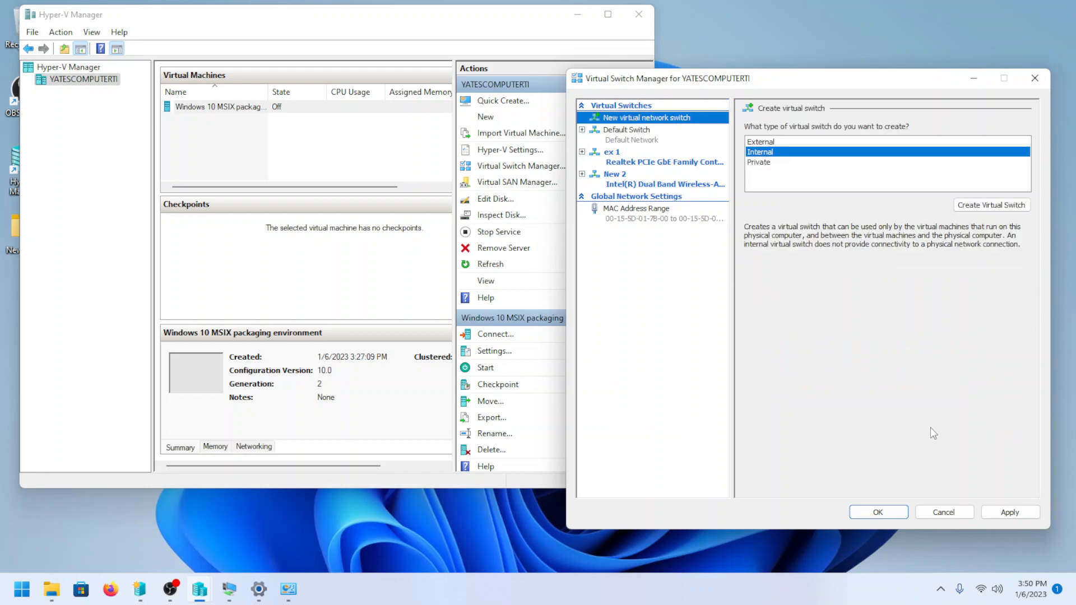
{"action": "left_click", "coordinate": [1009, 507]}
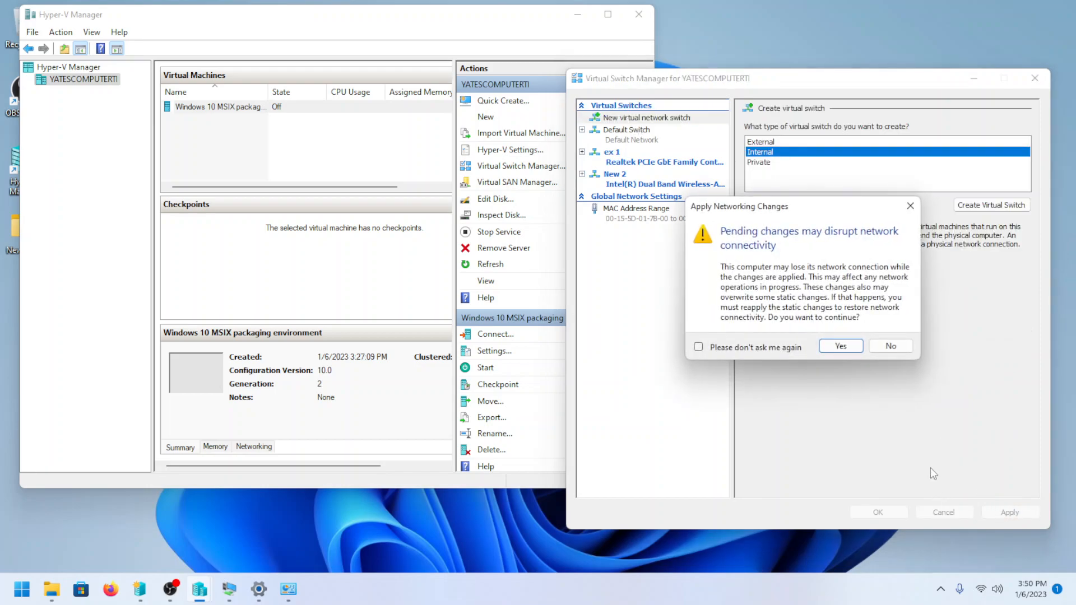
{"action": "left_click", "coordinate": [888, 346]}
- Choose Private as the type for a new virtual switch, try to apply the pending changes and close the error
{"action": "left_click", "coordinate": [768, 162]}
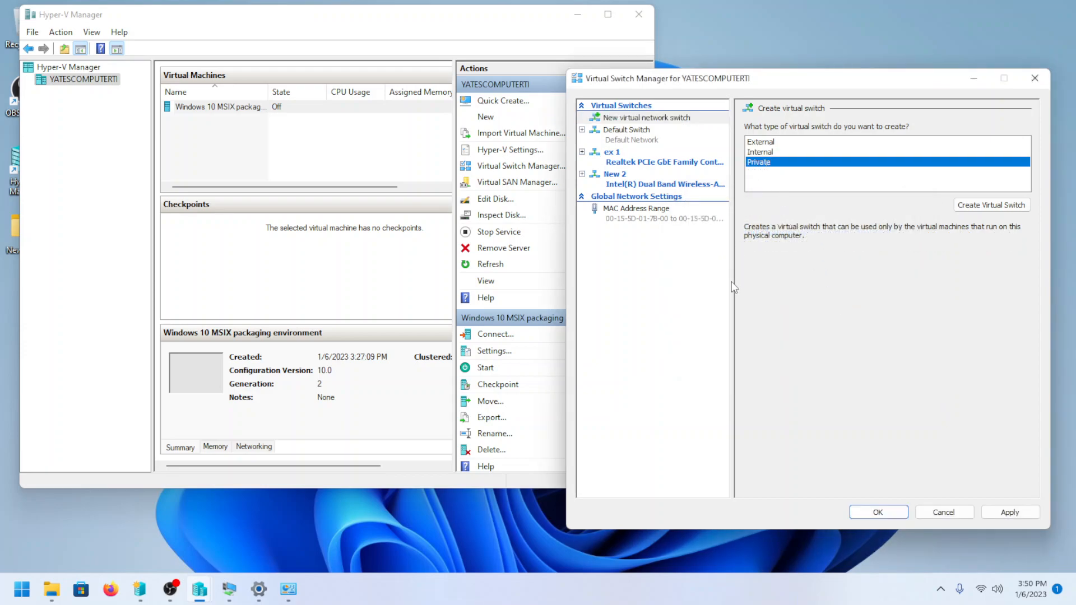
{"action": "left_click", "coordinate": [997, 513]}
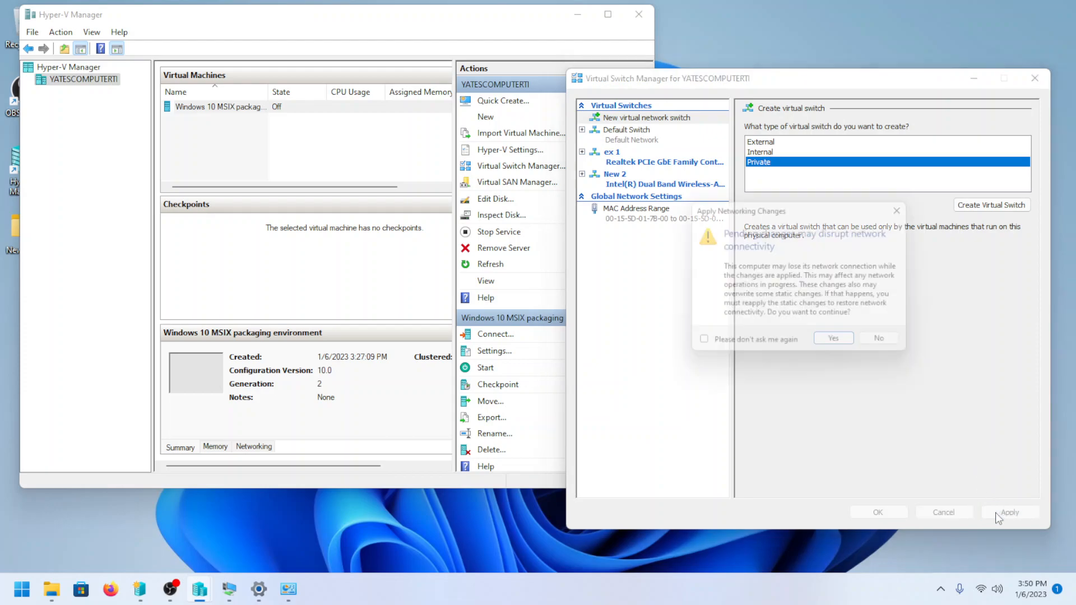
{"action": "left_click", "coordinate": [846, 346]}
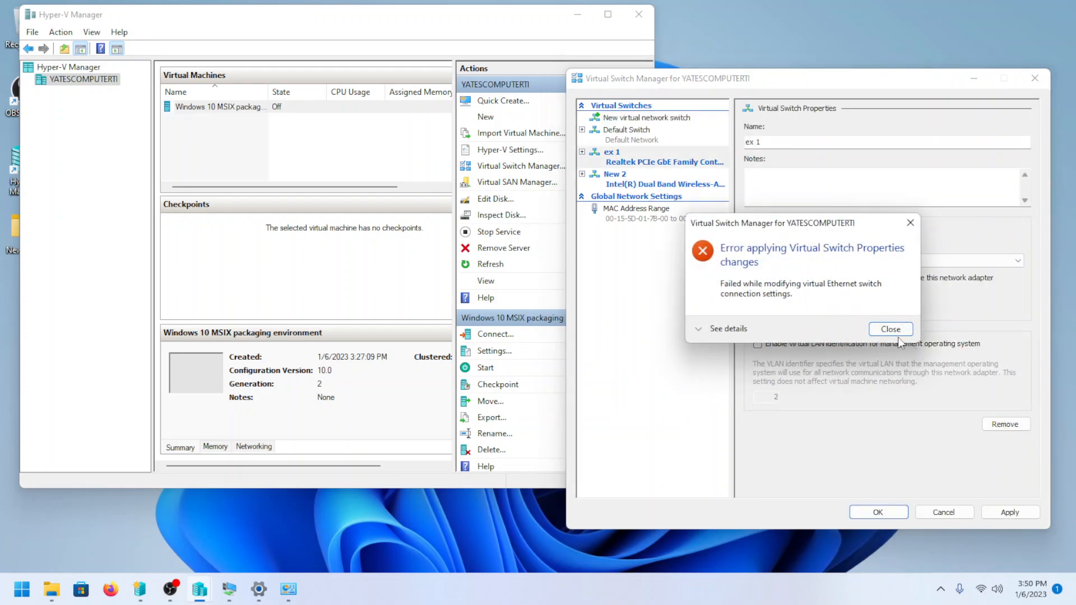
{"action": "left_click", "coordinate": [897, 333]}
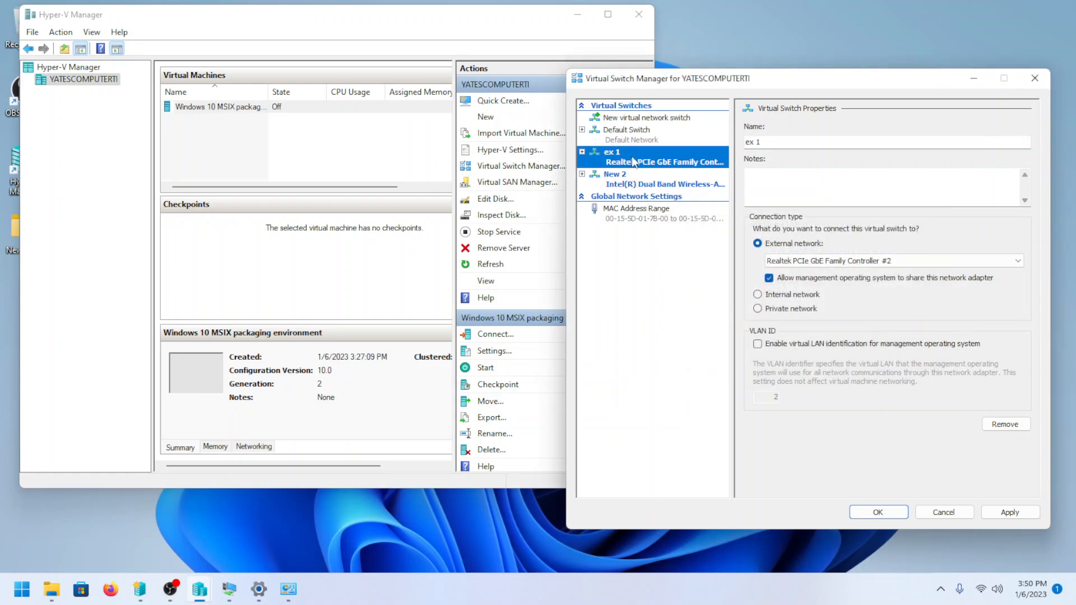
- Create a new virtual switch of type Private and apply the networking changes, closing the error
{"action": "left_click", "coordinate": [625, 123]}
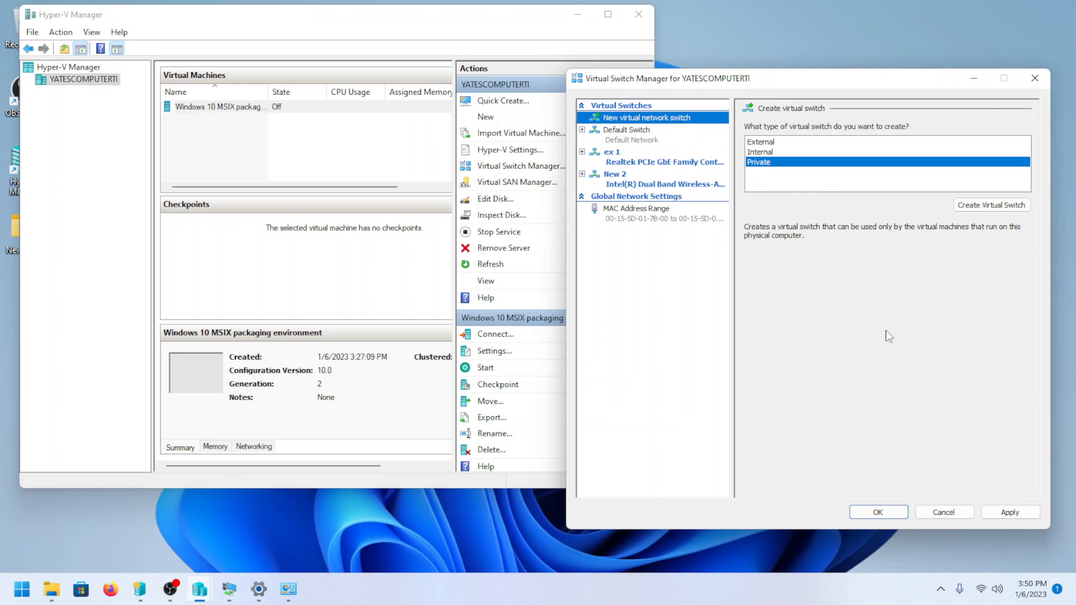
{"action": "left_click", "coordinate": [969, 207]}
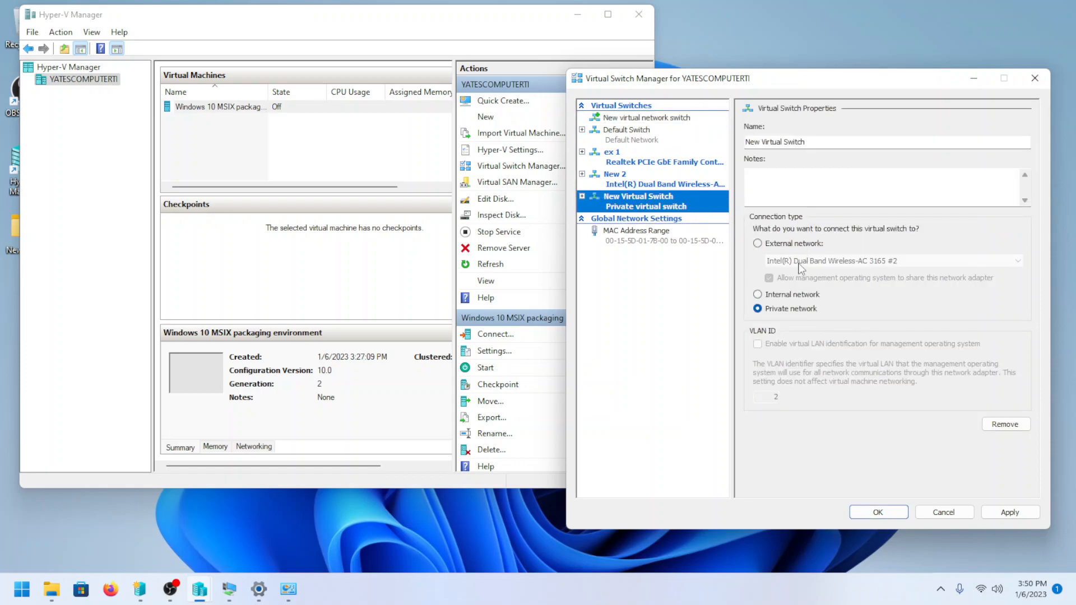
{"action": "left_click", "coordinate": [1008, 513]}
{"action": "left_click", "coordinate": [841, 346]}
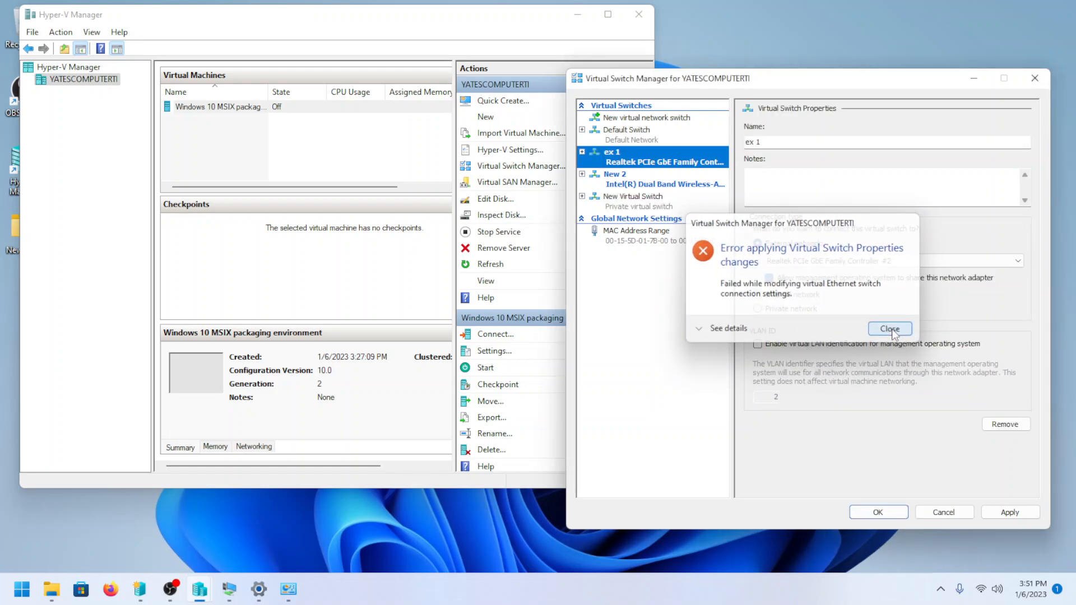
{"action": "left_click", "coordinate": [891, 325]}
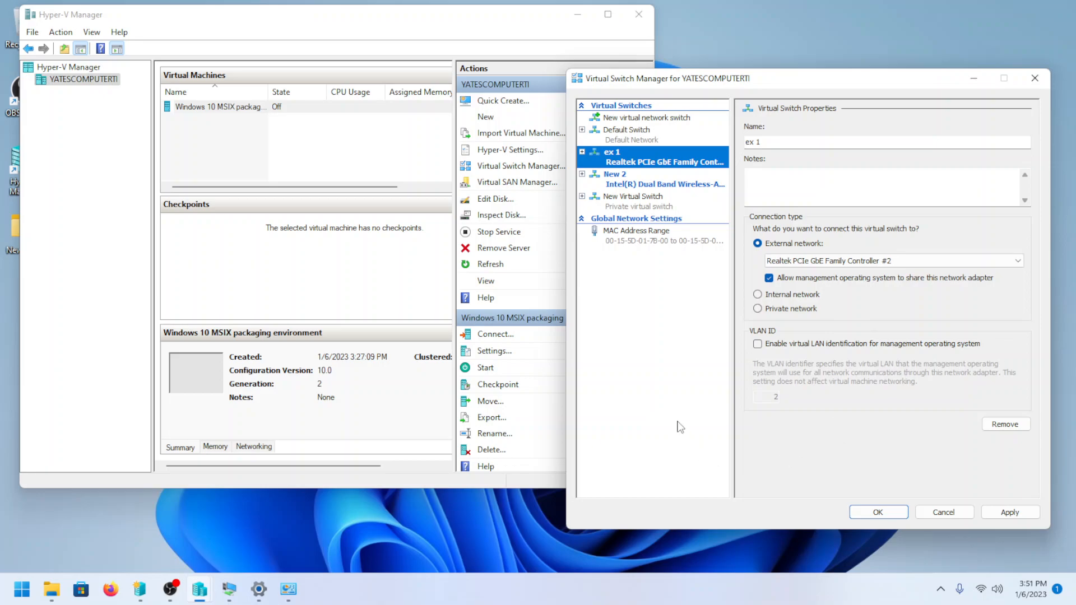
- Retry applying the pending external switch changes twice, dismiss the errors and close the Virtual Switch Manager
{"action": "left_click", "coordinate": [989, 517]}
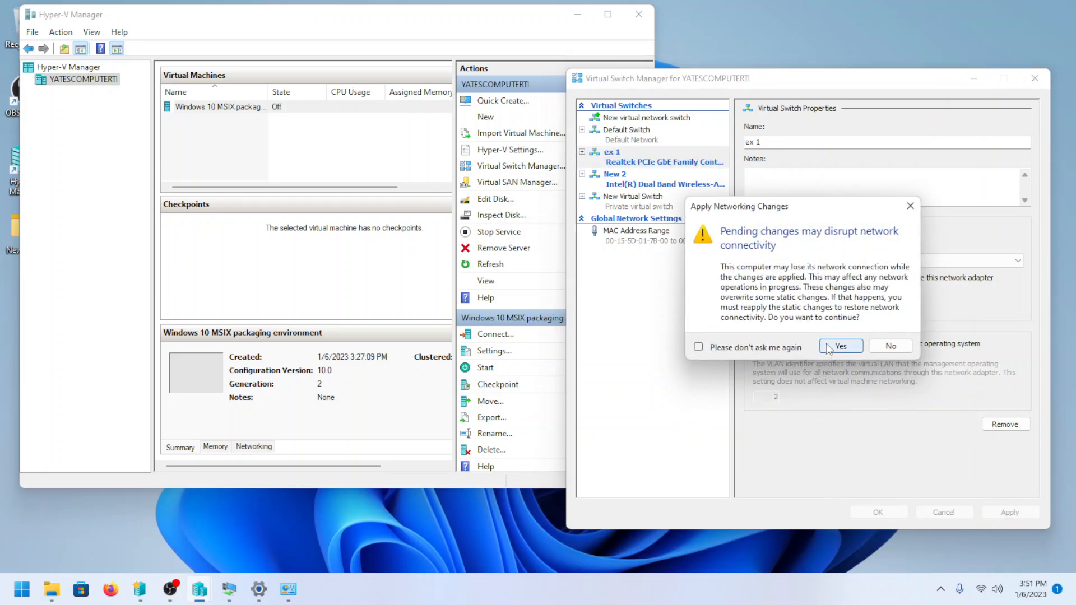
{"action": "left_click", "coordinate": [853, 342]}
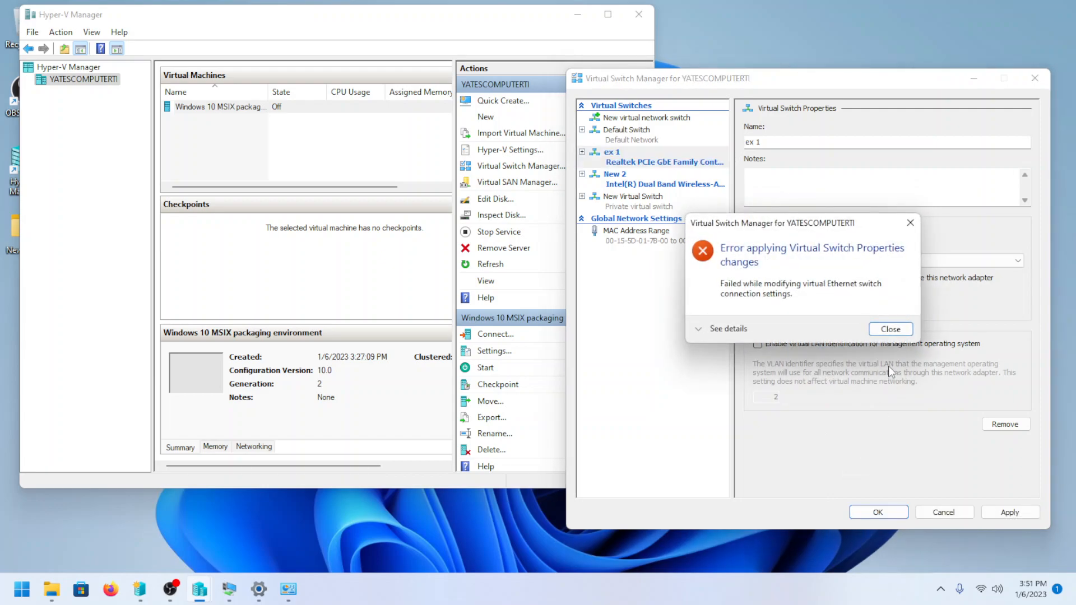
{"action": "left_click", "coordinate": [887, 331]}
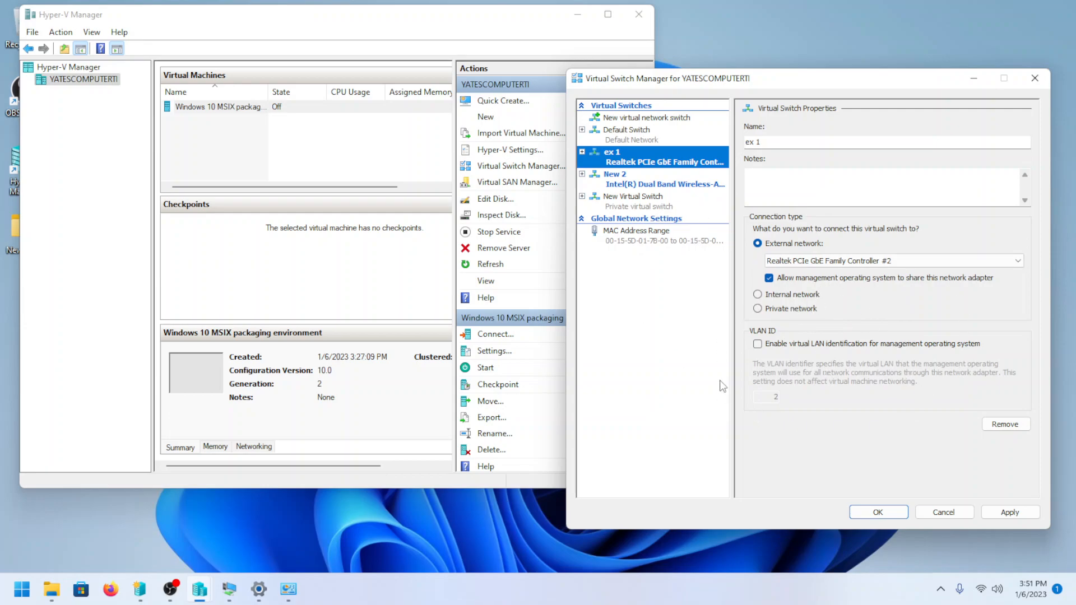
{"action": "left_click", "coordinate": [878, 512]}
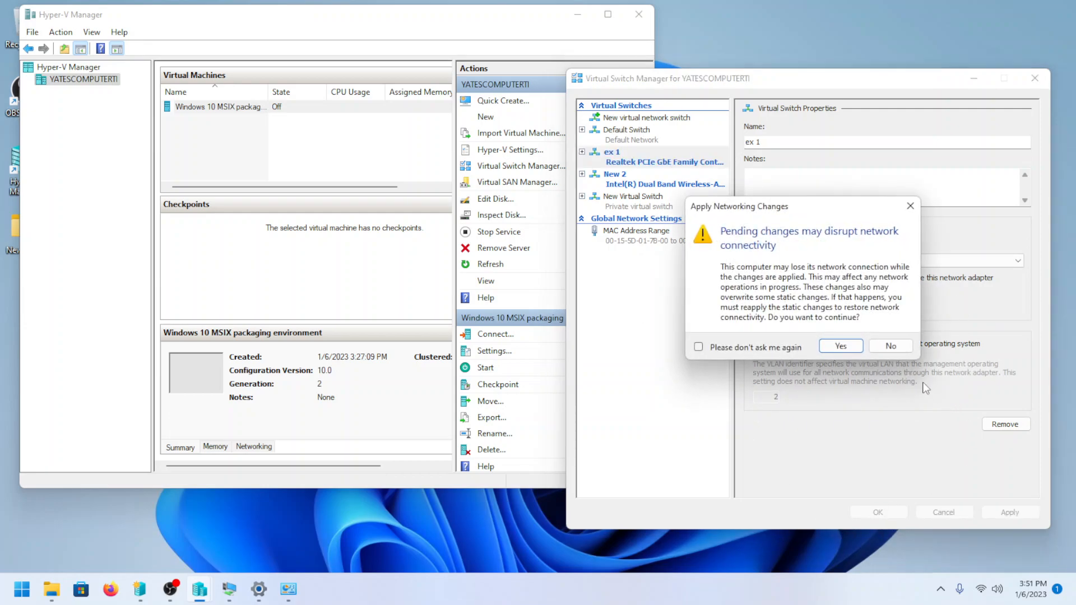
{"action": "left_click", "coordinate": [833, 348]}
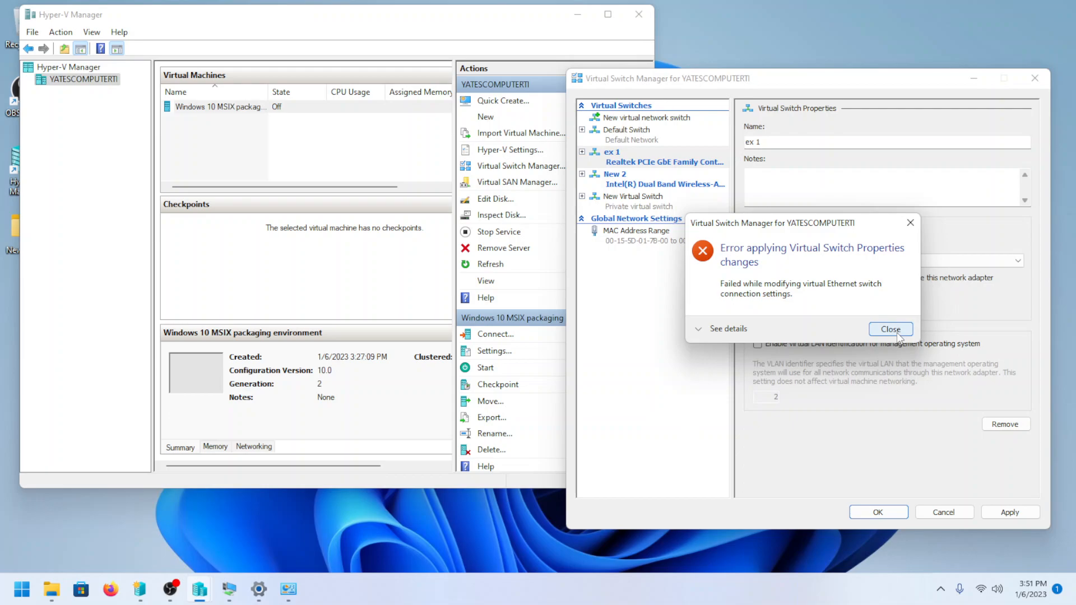
{"action": "left_click", "coordinate": [897, 332]}
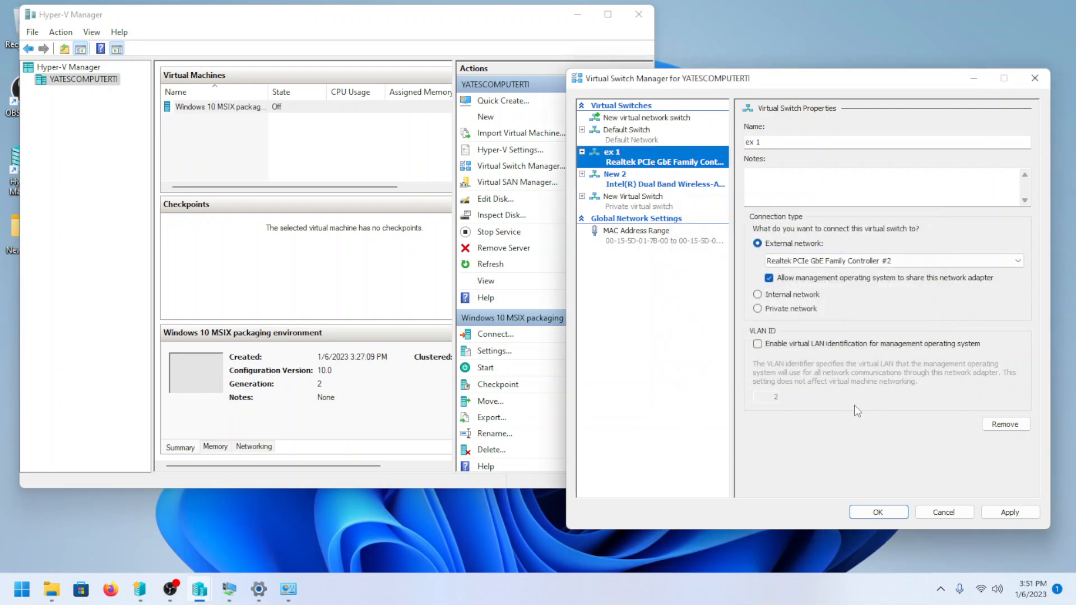
{"action": "left_click", "coordinate": [1035, 78]}
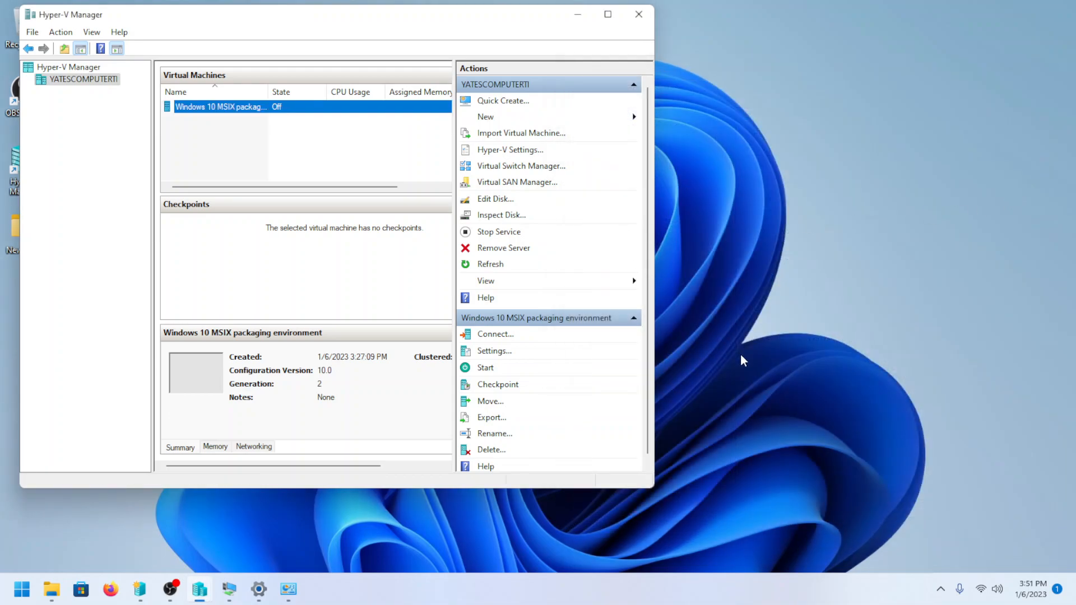
{"action": "right_click", "coordinate": [180, 114]}
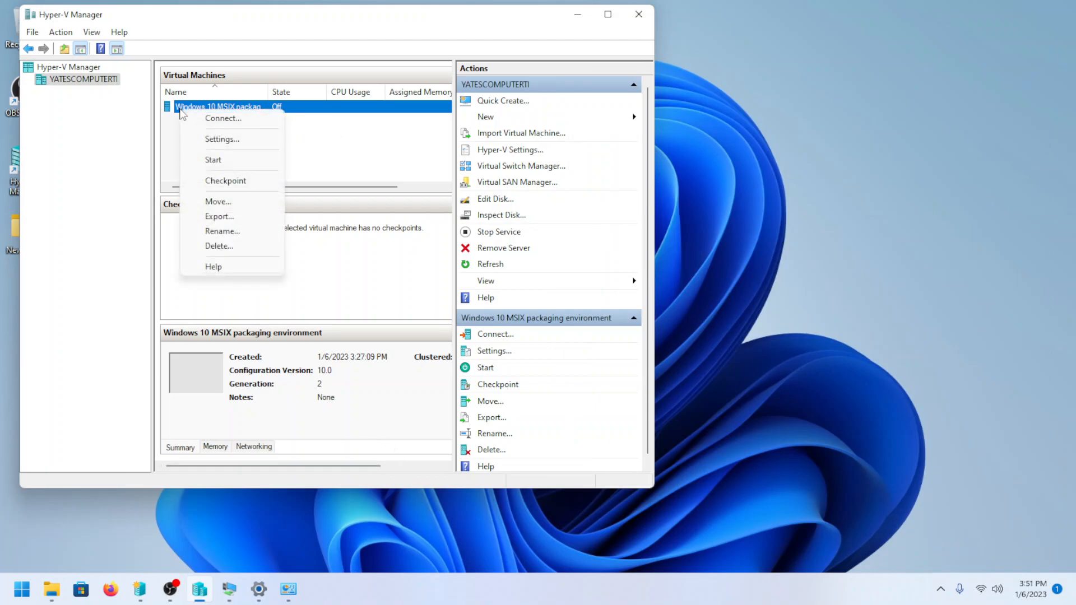
{"action": "left_click", "coordinate": [223, 118]}
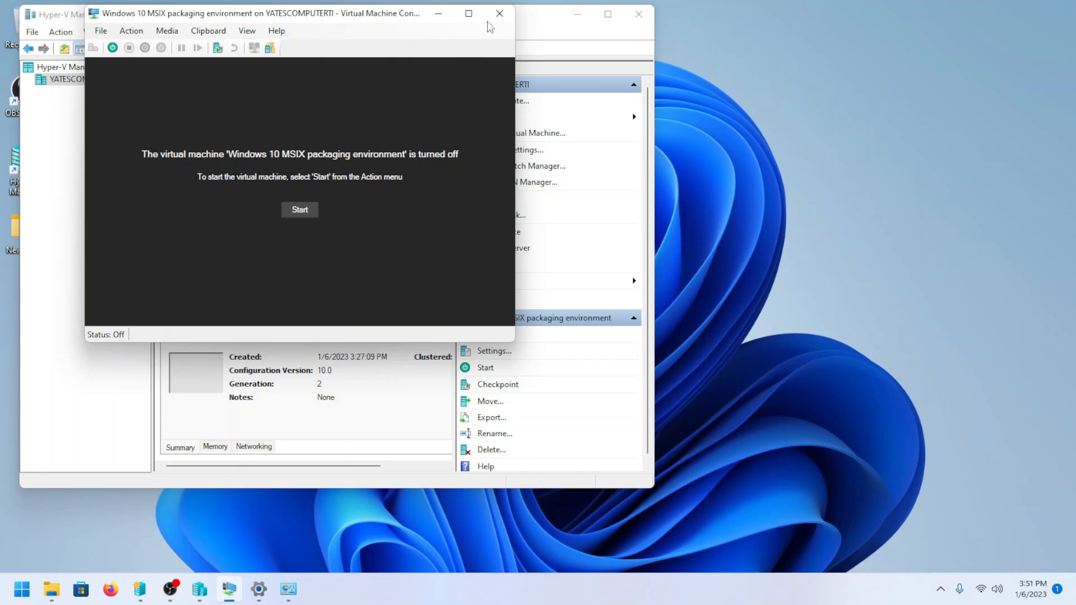
{"action": "left_click", "coordinate": [494, 15]}
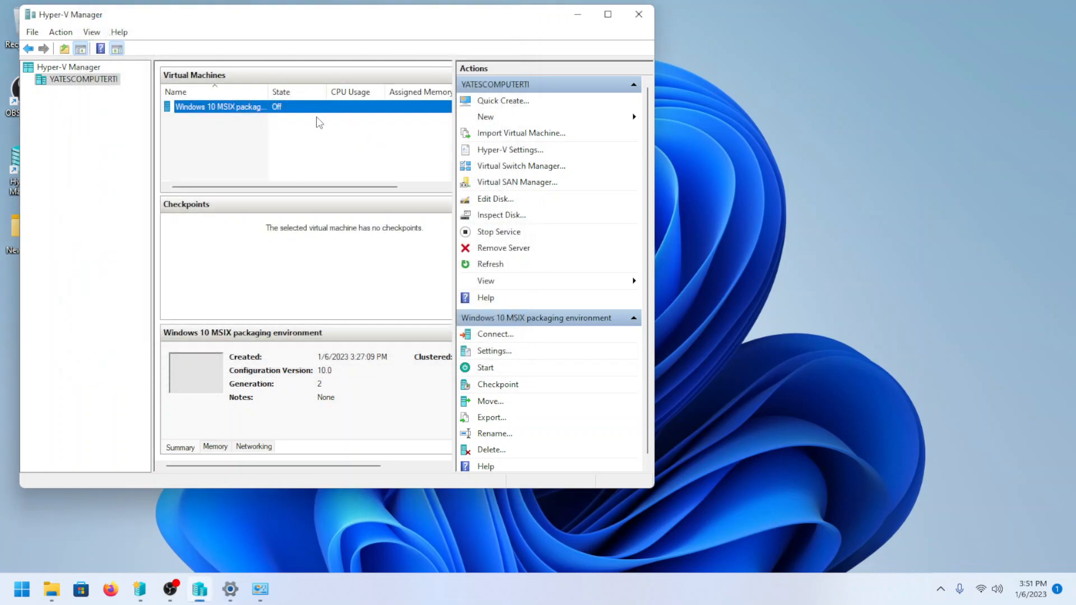
- Add a second network adapter in the Windows 10 MSIX packaging environment's settings and assign it to the virtual switch "ex 1"
{"action": "right_click", "coordinate": [197, 104]}
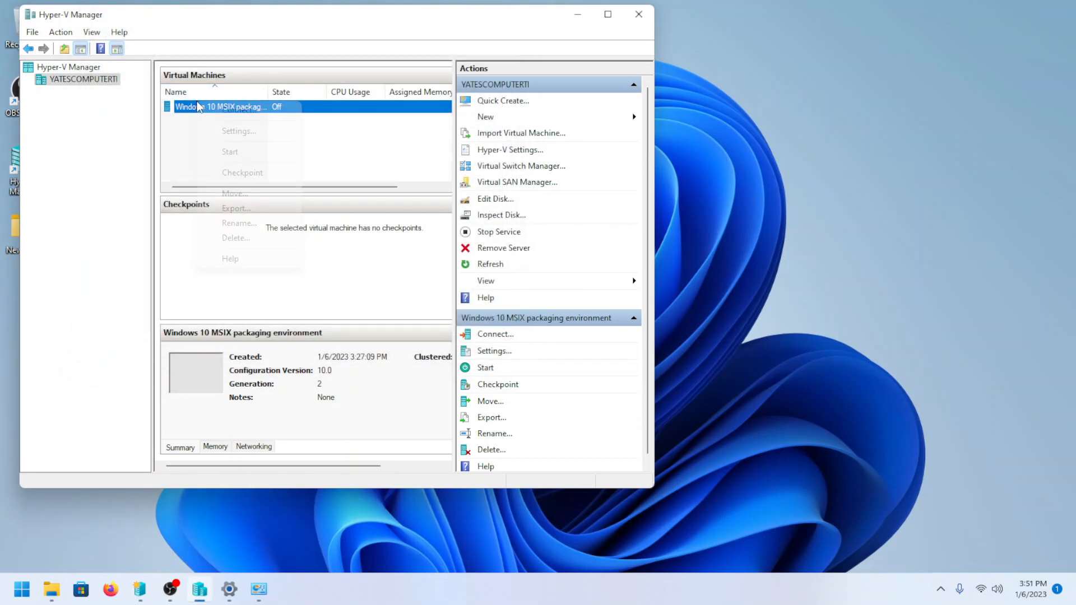
{"action": "left_click", "coordinate": [228, 137]}
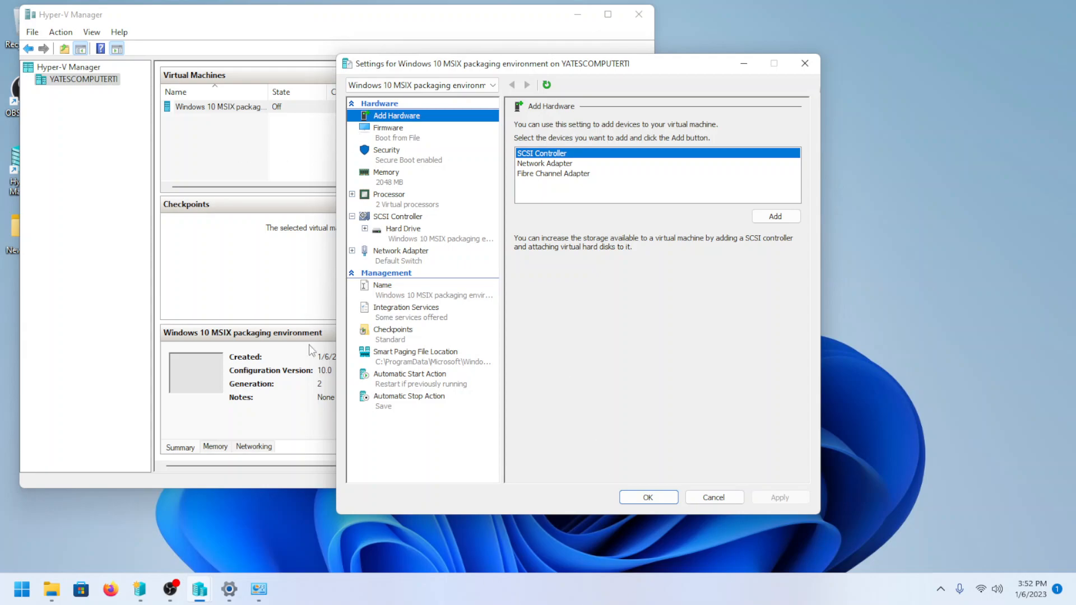
{"action": "left_click", "coordinate": [546, 166]}
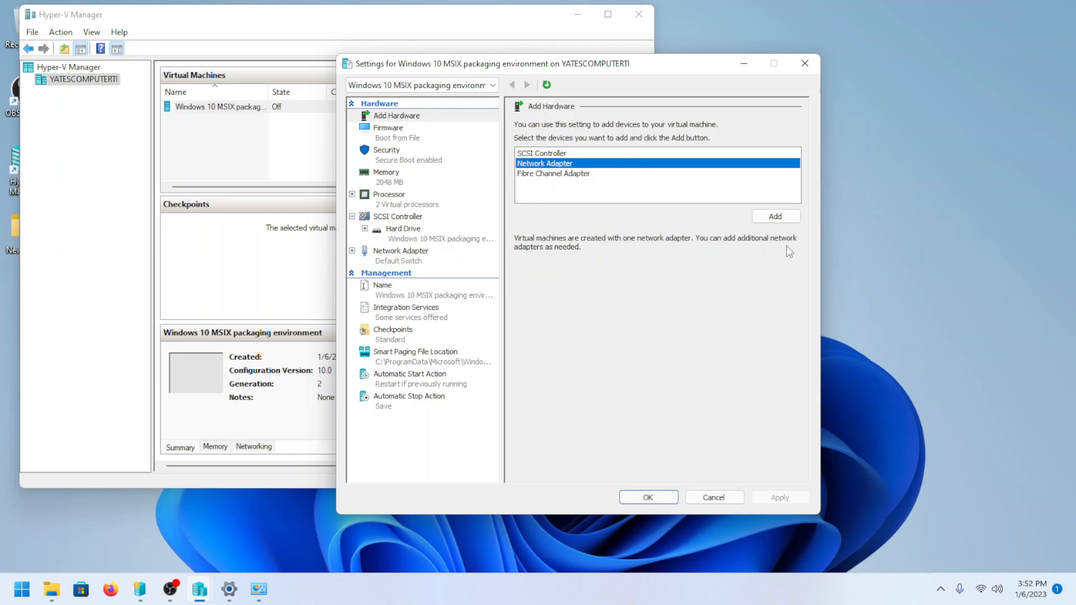
{"action": "left_click", "coordinate": [781, 218]}
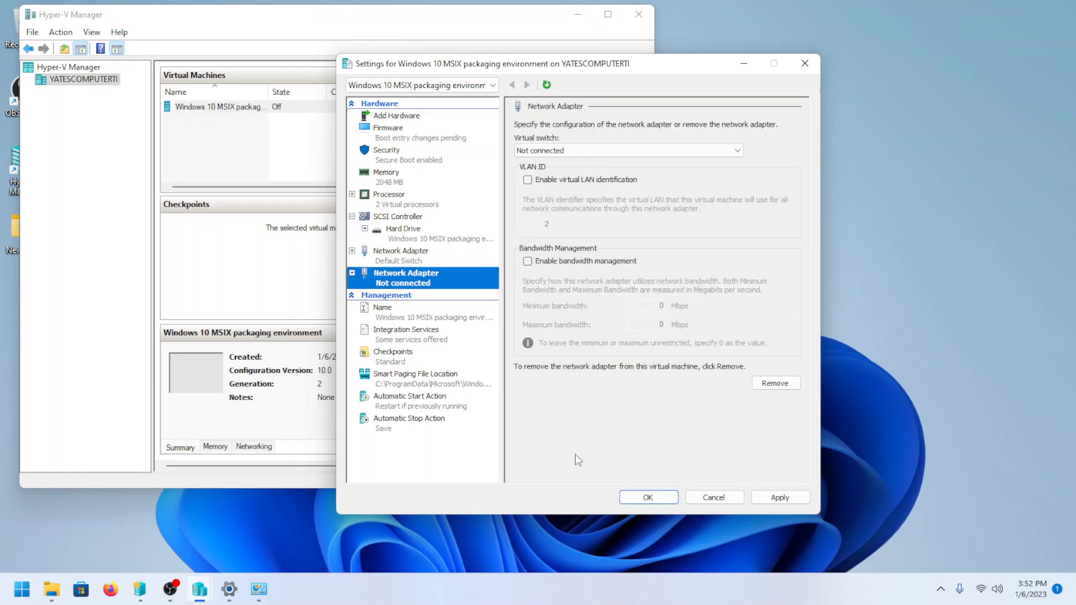
{"action": "left_click", "coordinate": [653, 151]}
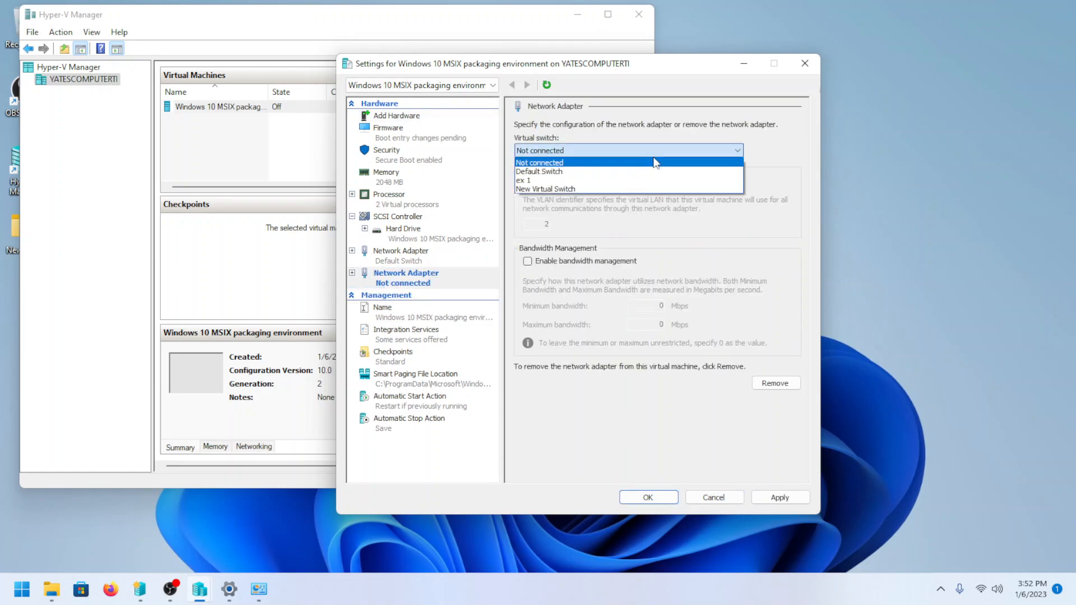
{"action": "left_click", "coordinate": [561, 181]}
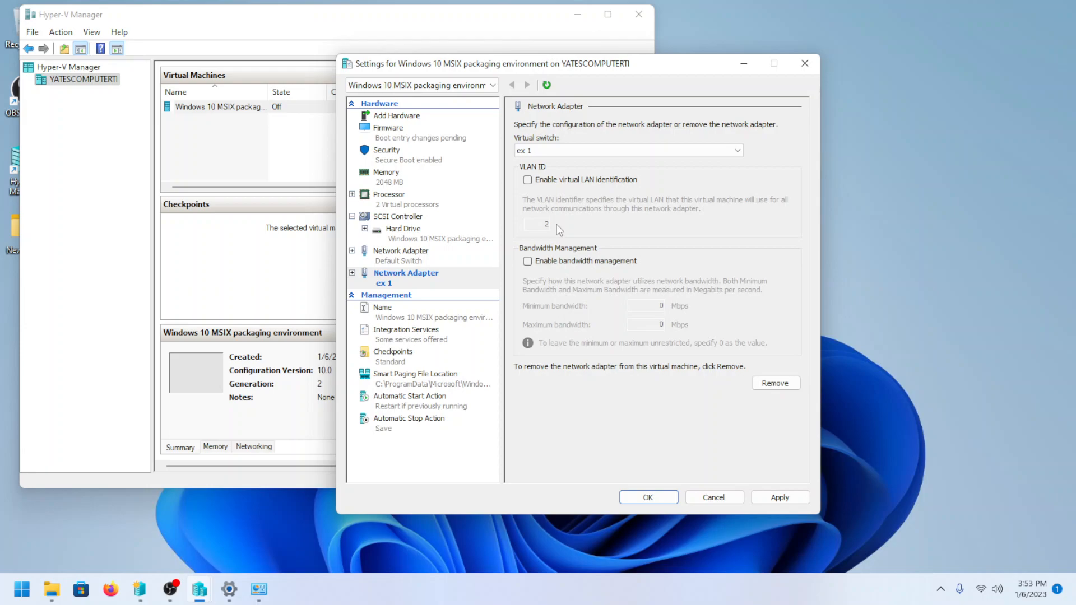
- Examine the virtual switch choices for the virtual machine's original network adapter and cancel the settings without saving
{"action": "left_click", "coordinate": [397, 262]}
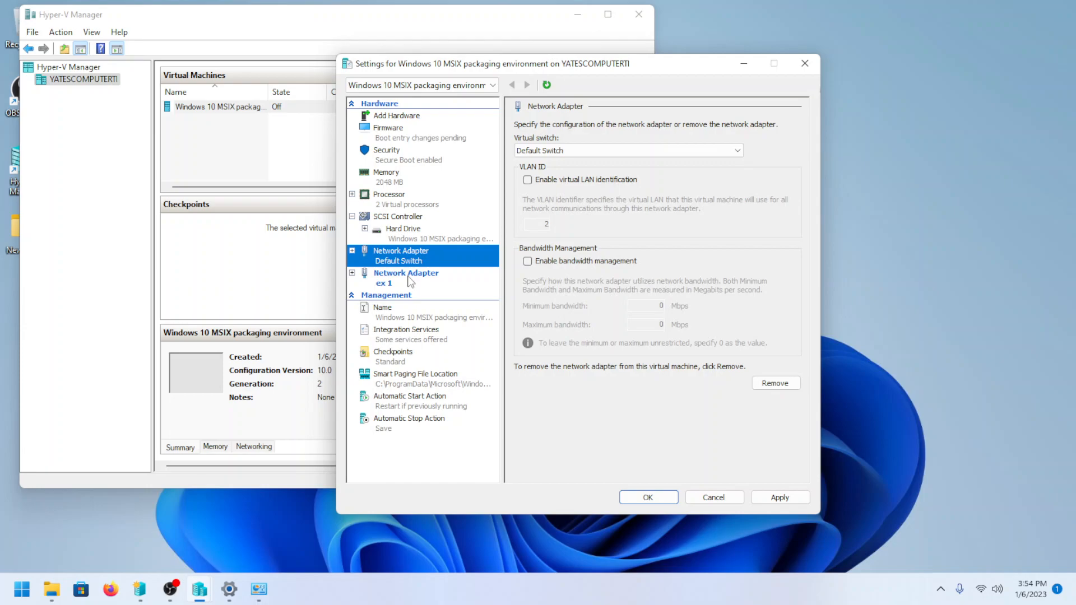
{"action": "left_click", "coordinate": [555, 152]}
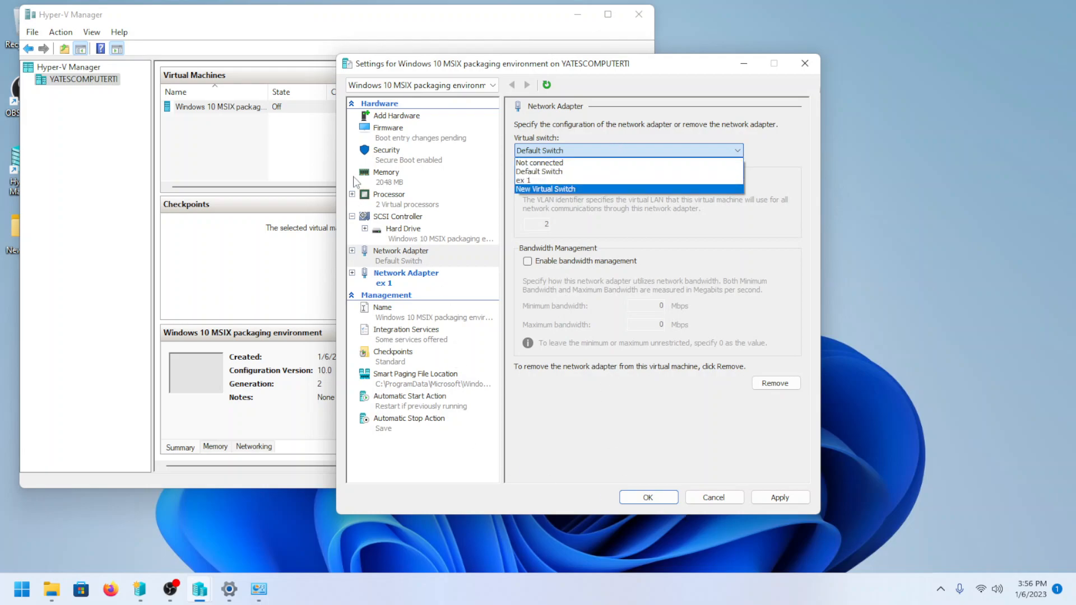
{"action": "left_click", "coordinate": [715, 493]}
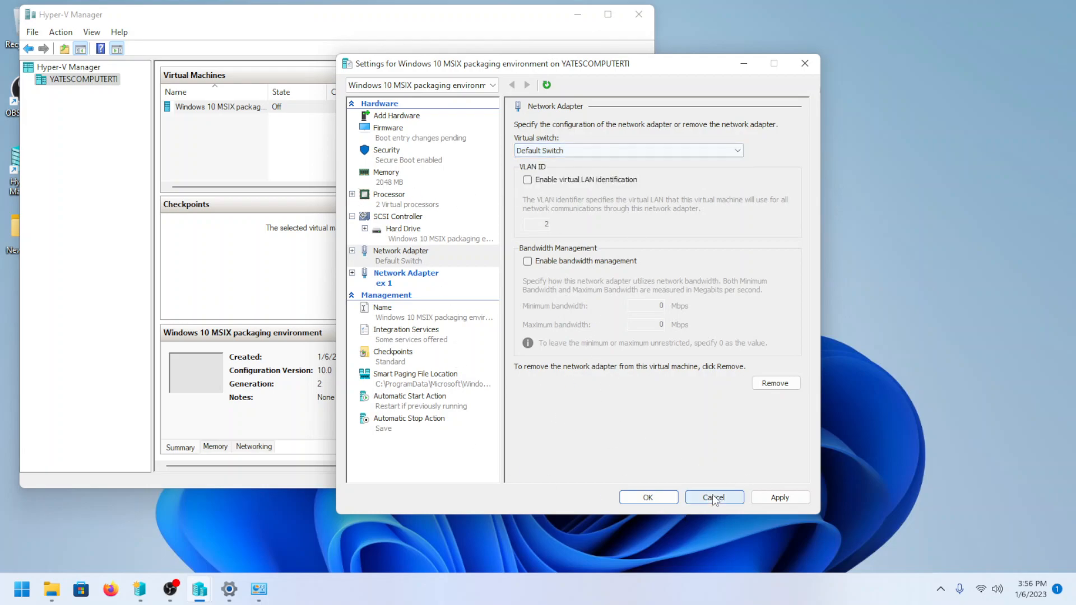
{"action": "left_click", "coordinate": [698, 495]}
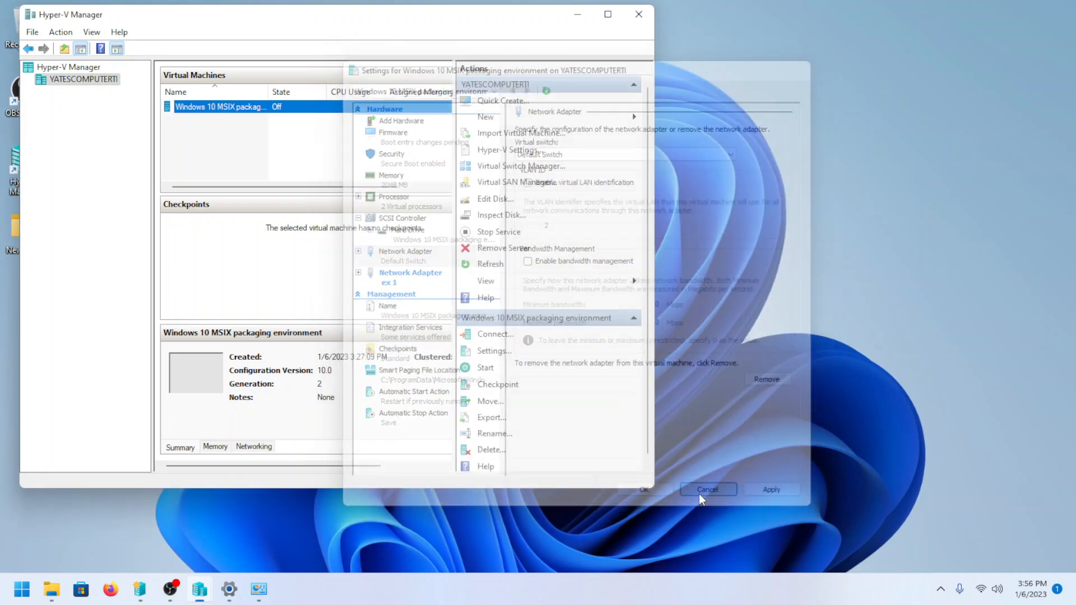
- Examine the Default Switch properties in the Virtual Switch Manager and cancel without making changes
{"action": "left_click", "coordinate": [501, 168]}
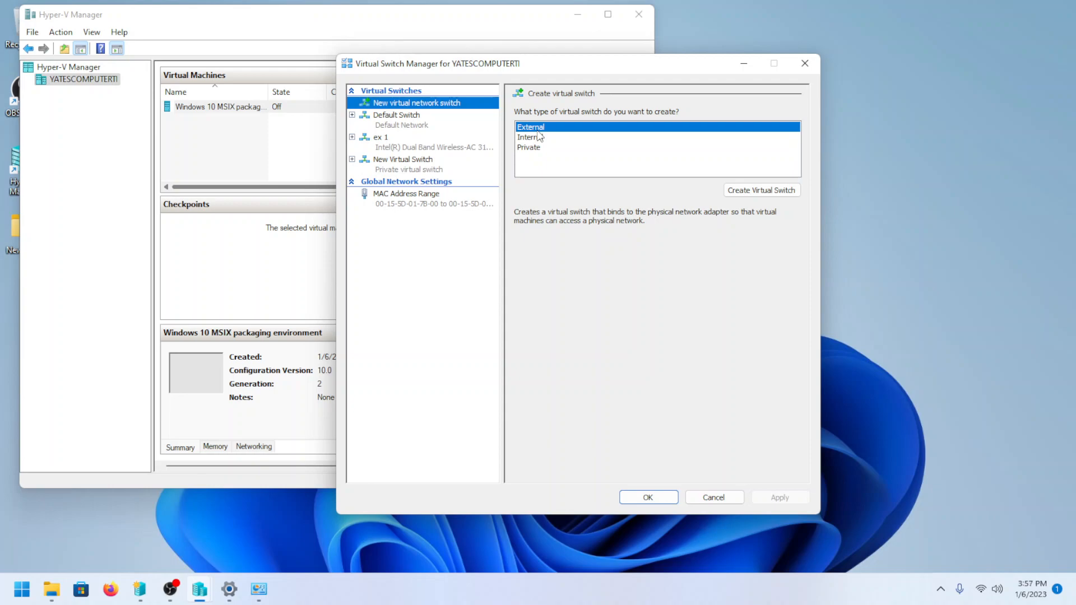
{"action": "left_click", "coordinate": [411, 129]}
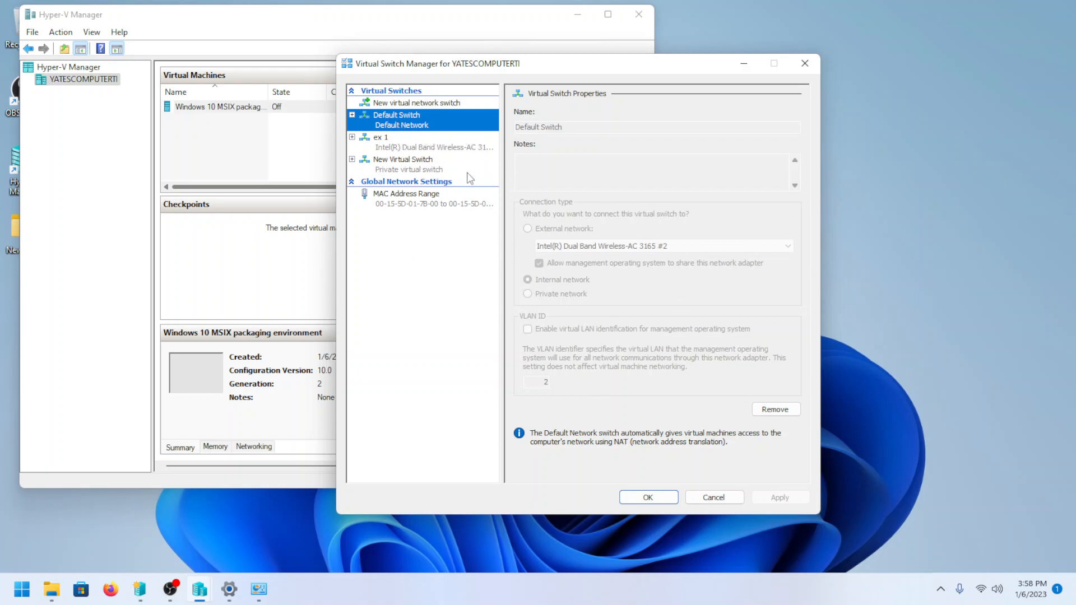
{"action": "left_click", "coordinate": [717, 498]}
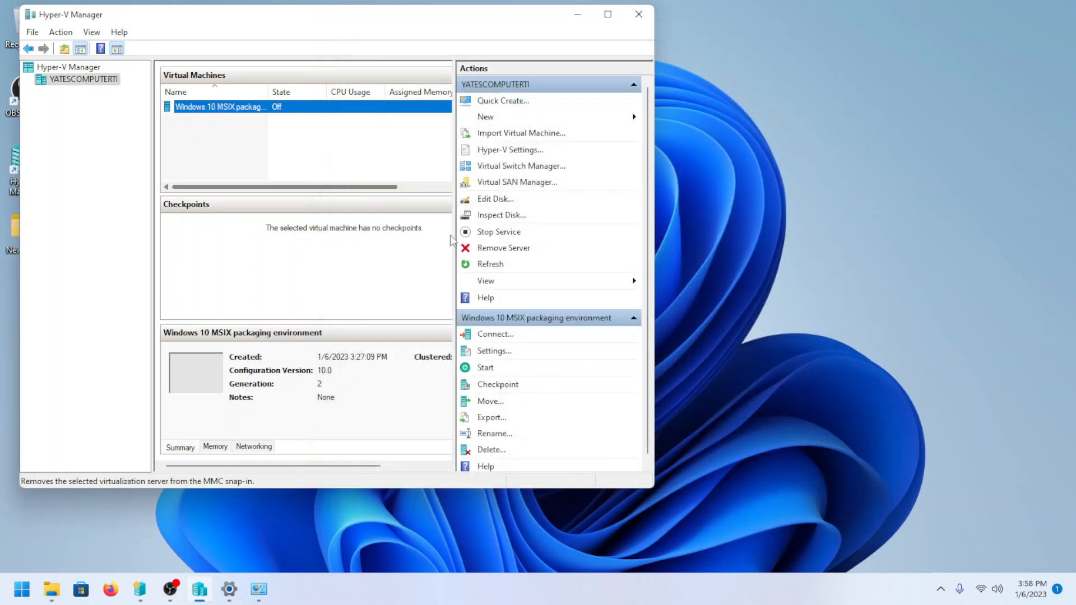
- Review the descriptions of the Internal and Private virtual switch types in the Virtual Switch Manager and close it without creating a switch
{"action": "left_click", "coordinate": [511, 166]}
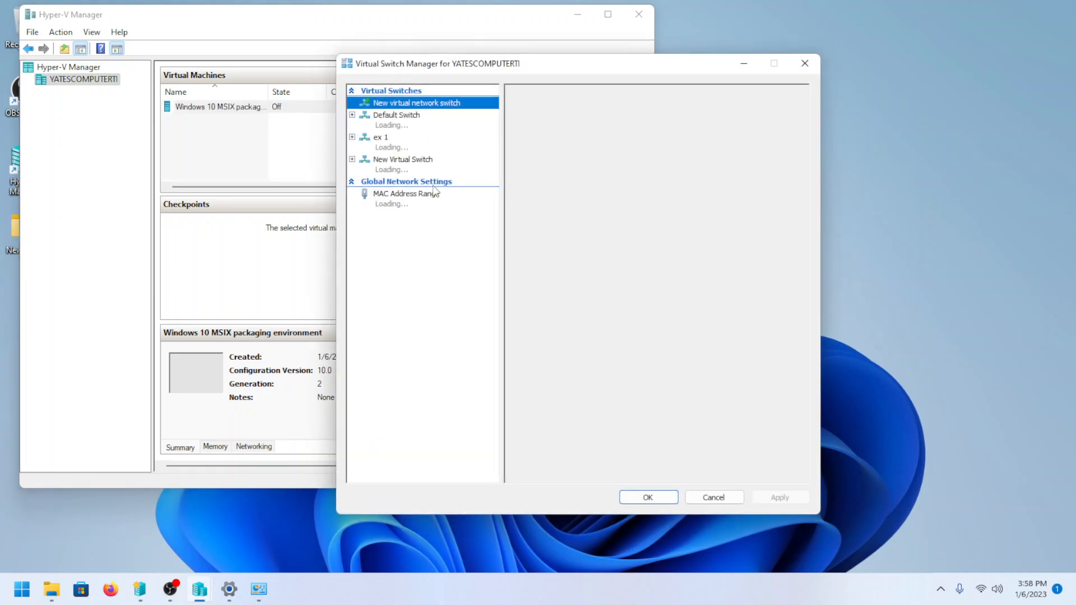
{"action": "left_click", "coordinate": [531, 138]}
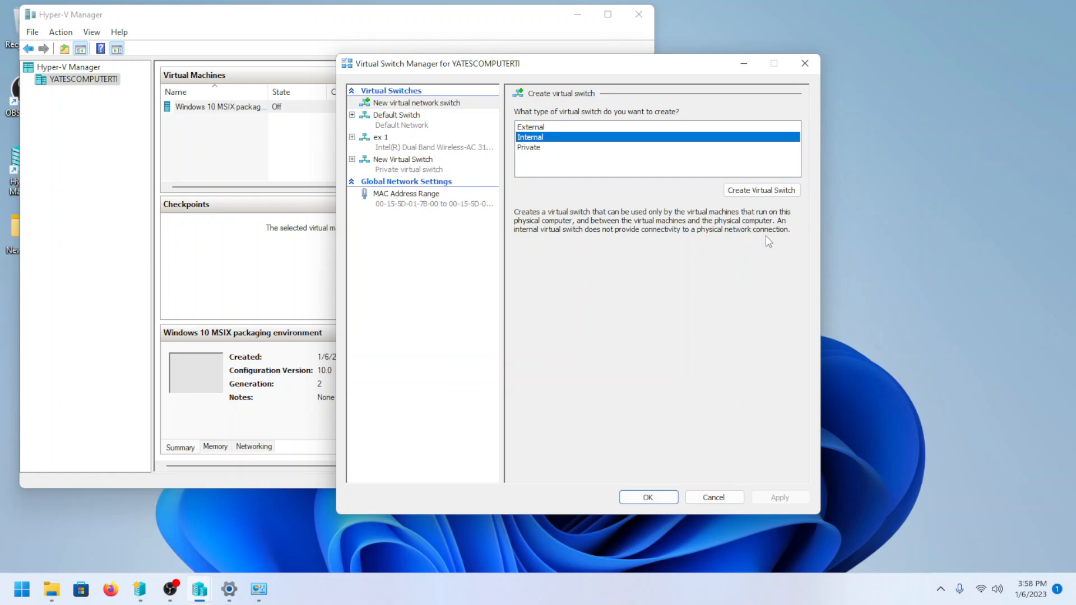
{"action": "left_click", "coordinate": [535, 148]}
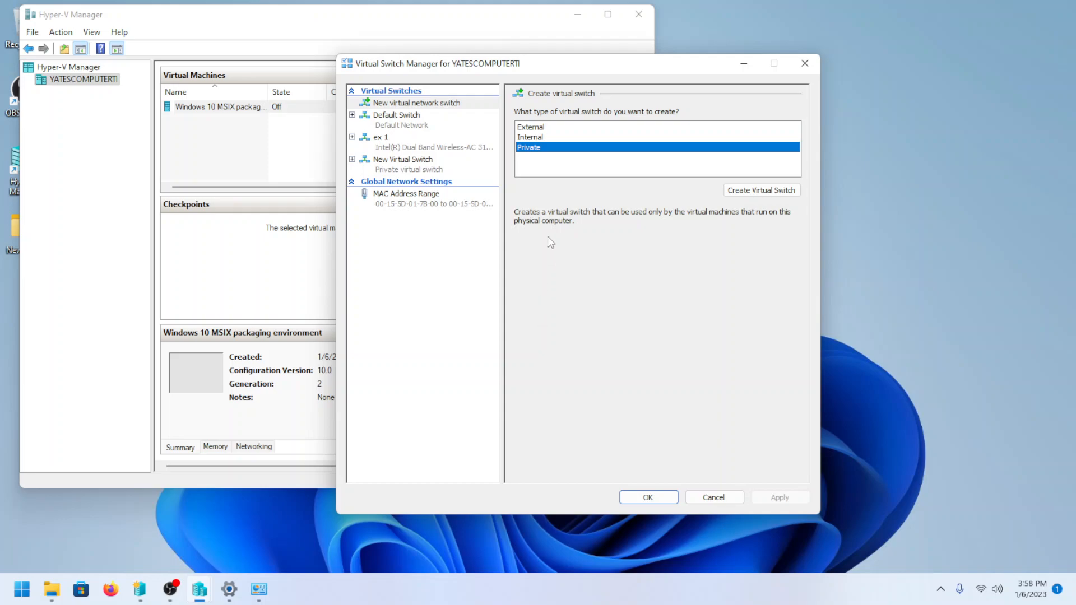
{"action": "left_click", "coordinate": [533, 139]}
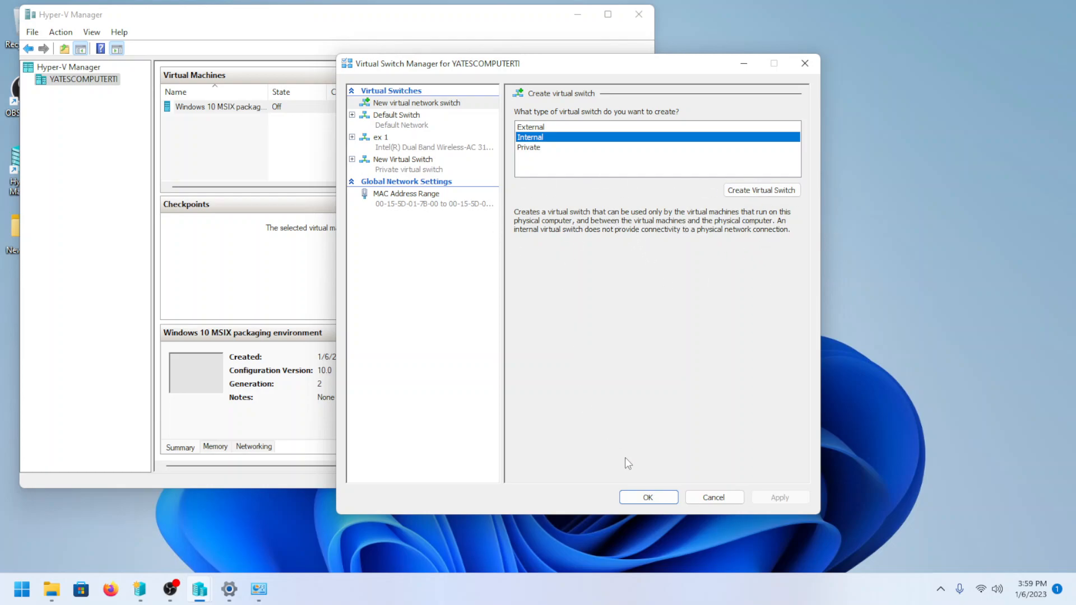
{"action": "left_click", "coordinate": [648, 497]}
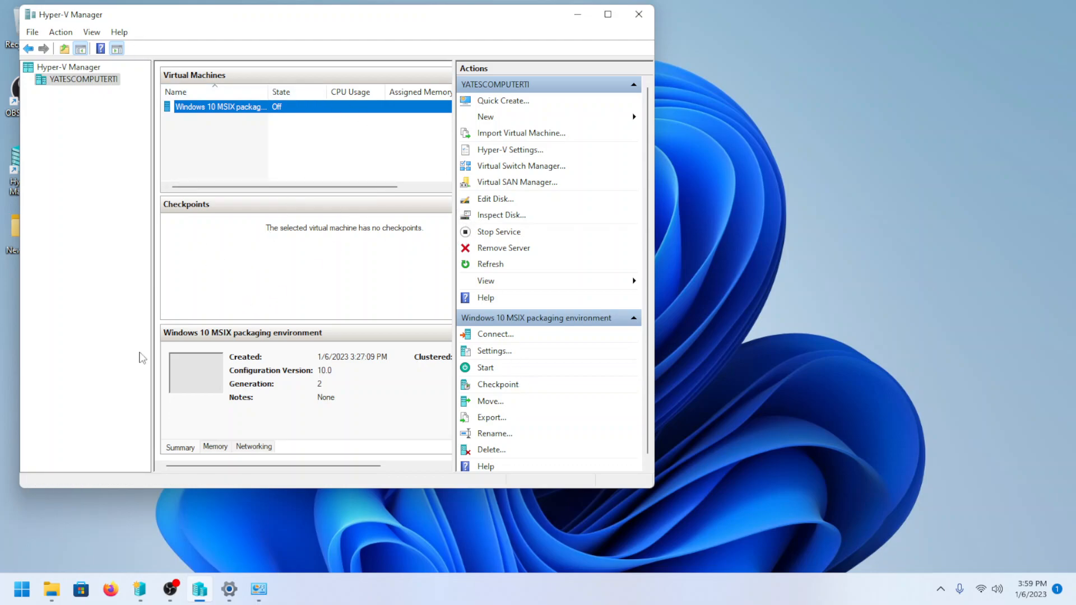
{"action": "left_click", "coordinate": [180, 593]}
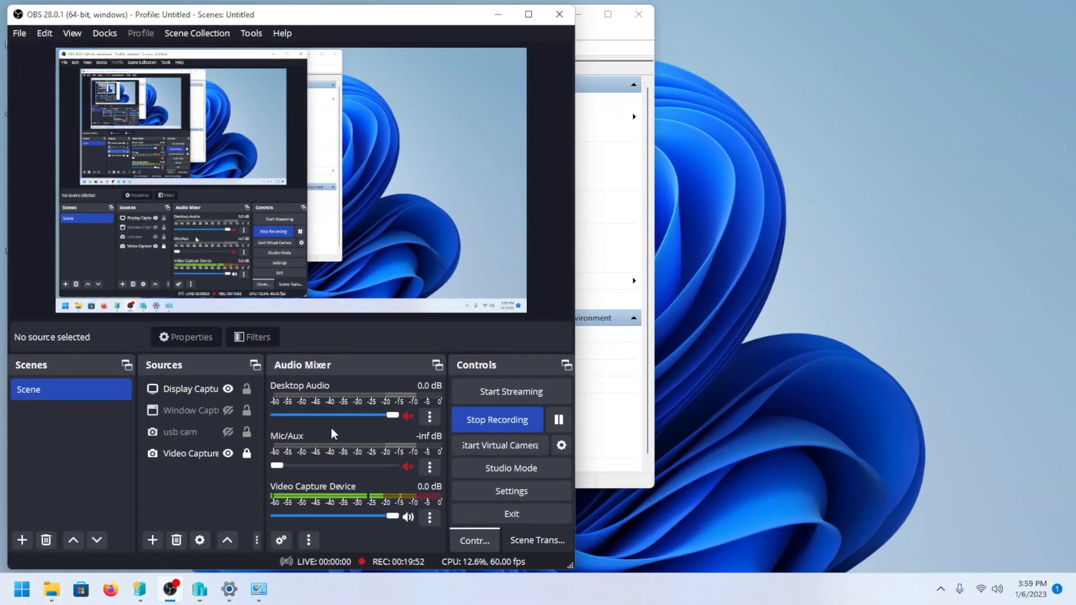